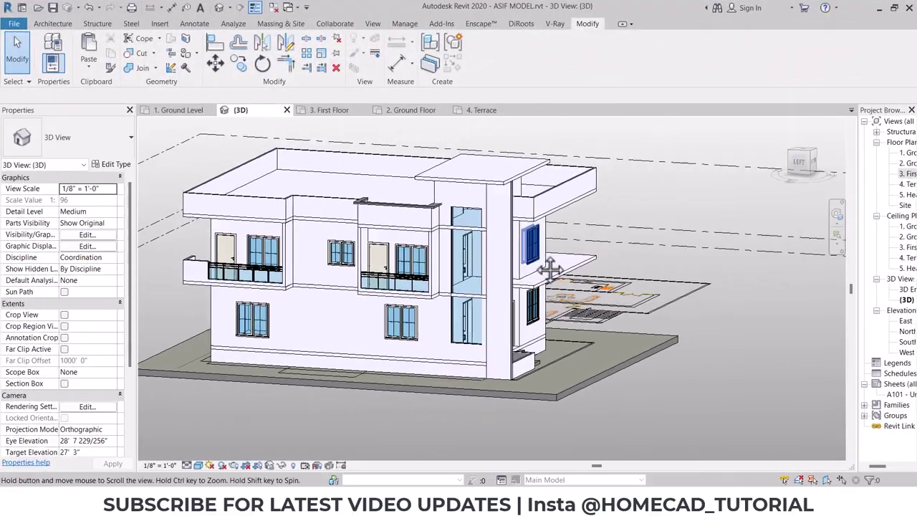
Orbit to a front-left corner view of the house, zoom in, and bring up the Architecture tools.
{"action": "middle_click_drag", "start_coordinate": [577, 271], "coordinate": [488, 274], "text": "shift"}
{"action": "scroll", "coordinate": [480, 272], "scroll_direction": "up", "scroll_amount": 3}
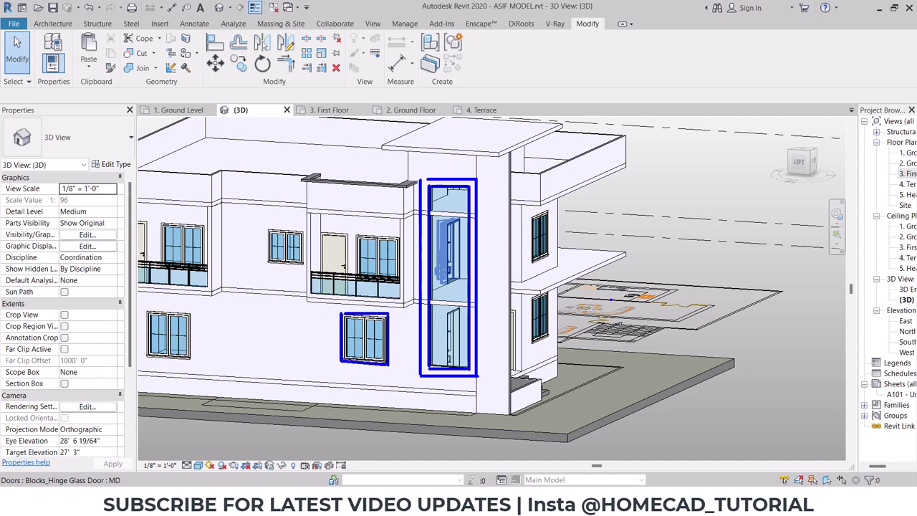
{"action": "middle_click_drag", "start_coordinate": [615, 277], "coordinate": [624, 291]}
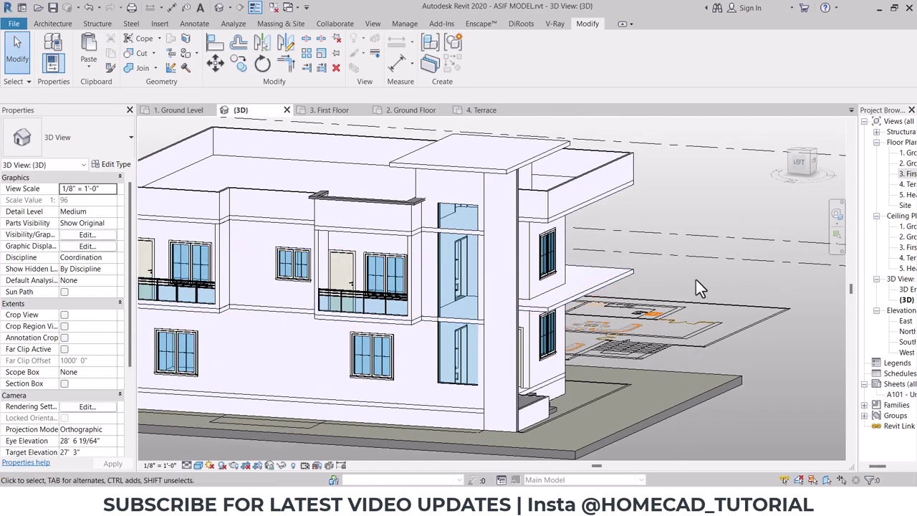
{"action": "mouse_move", "coordinate": [699, 278]}
{"action": "middle_mouse_down", "text": "shift"}
{"action": "mouse_move", "coordinate": [663, 282]}
{"action": "mouse_move", "coordinate": [696, 278]}
{"action": "middle_mouse_up", "text": "shift"}
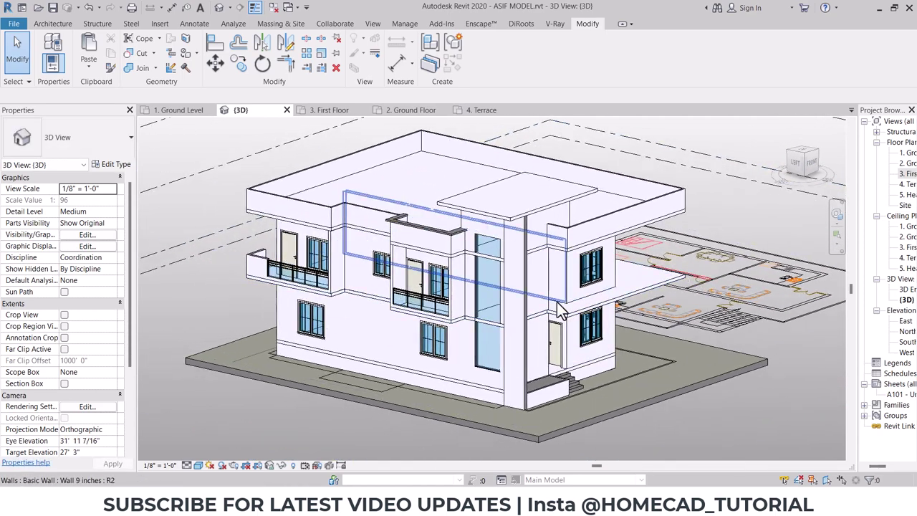
{"action": "scroll", "coordinate": [507, 300], "scroll_direction": "up", "scroll_amount": 3}
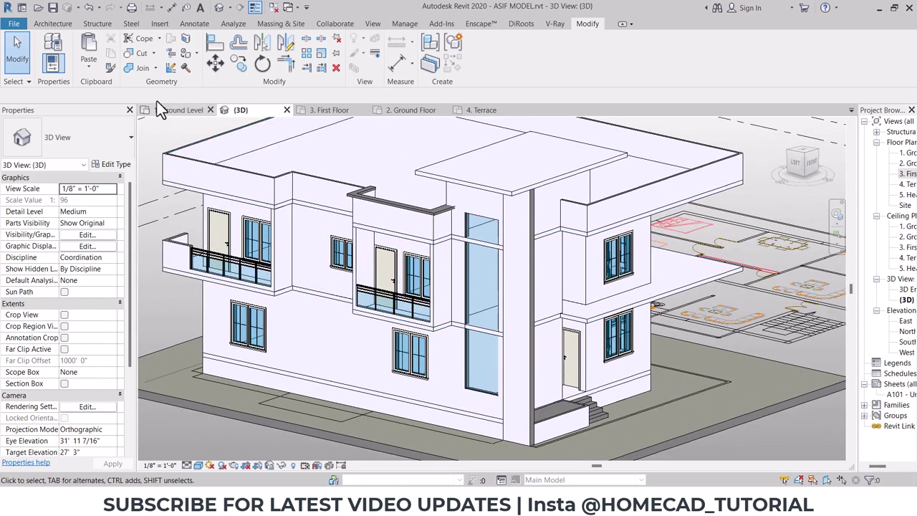
{"action": "left_click", "coordinate": [57, 26]}
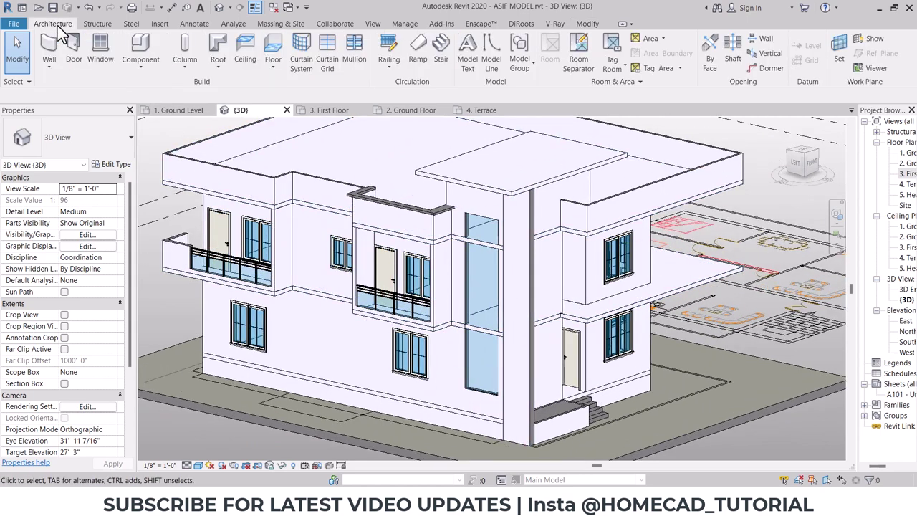
Create a Model In-Place component in the Casework category named WINDOW BORDER.
{"action": "left_click", "coordinate": [135, 63]}
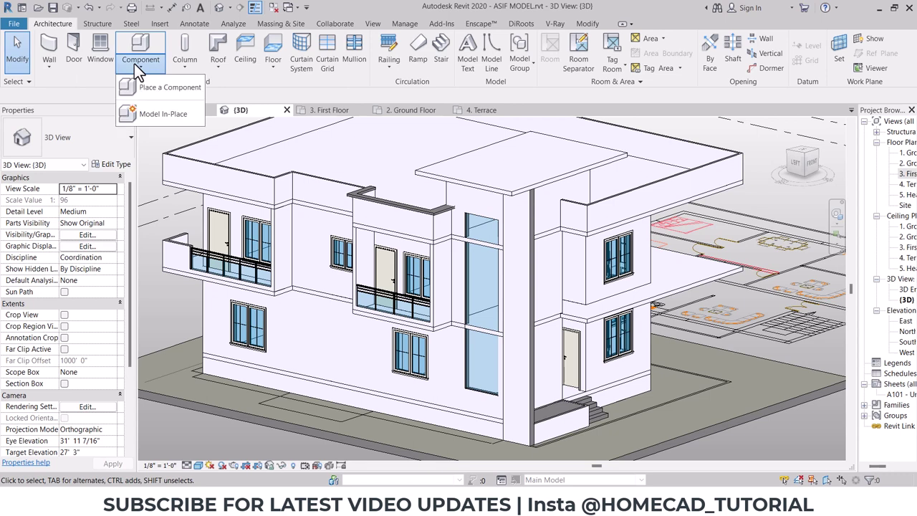
{"action": "left_click", "coordinate": [152, 113]}
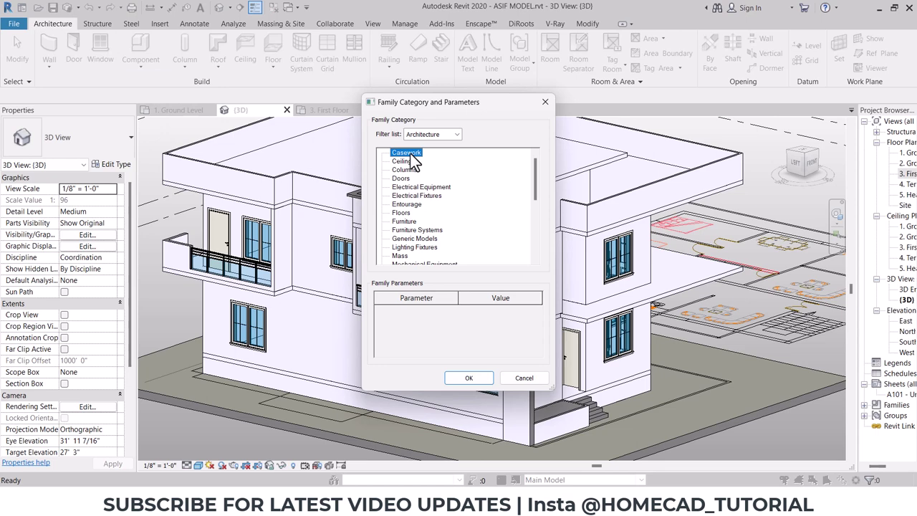
{"action": "left_click", "coordinate": [469, 378]}
{"action": "type", "text": "WINDOW BORDER"}
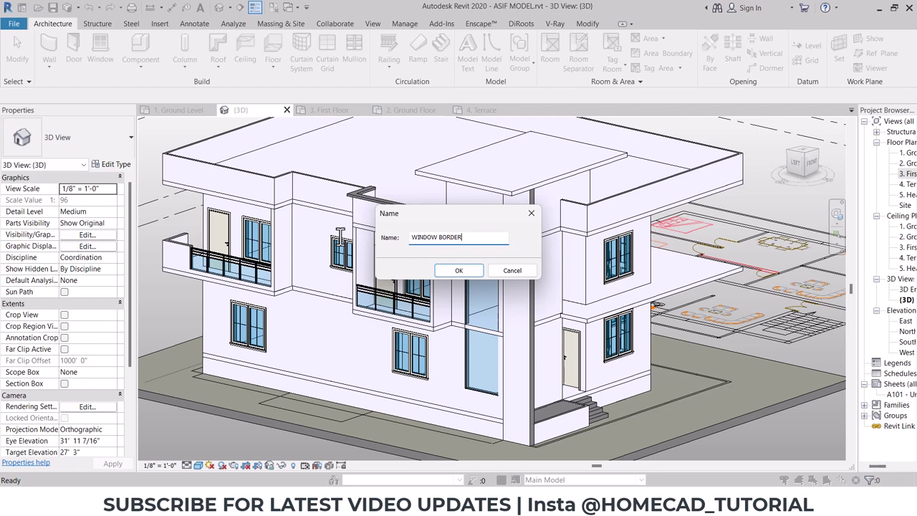
{"action": "left_click", "coordinate": [459, 271]}
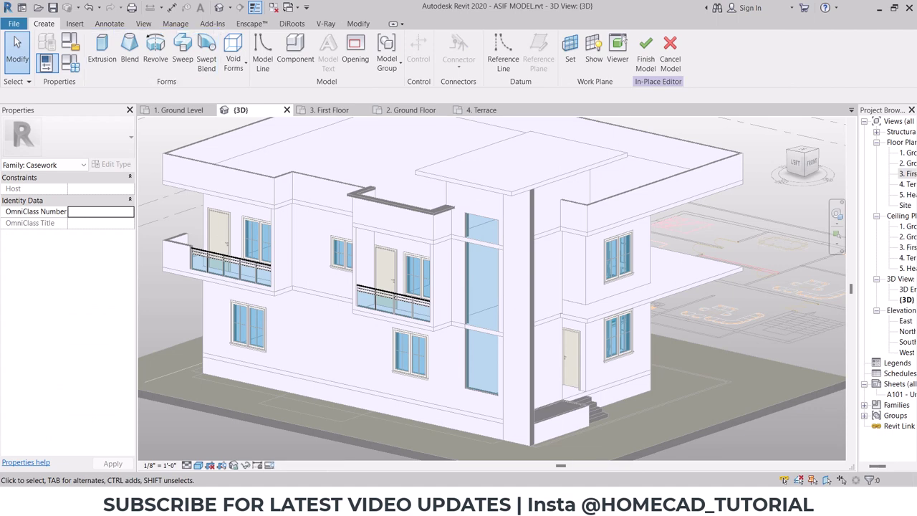
Start a solid extrusion with its work plane picked on the house's front wall face.
{"action": "left_click", "coordinate": [102, 57]}
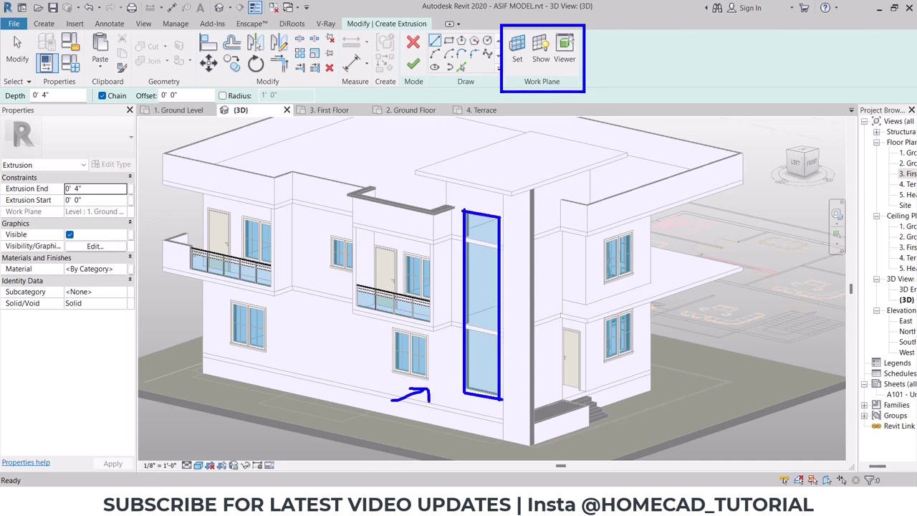
{"action": "left_click", "coordinate": [519, 50]}
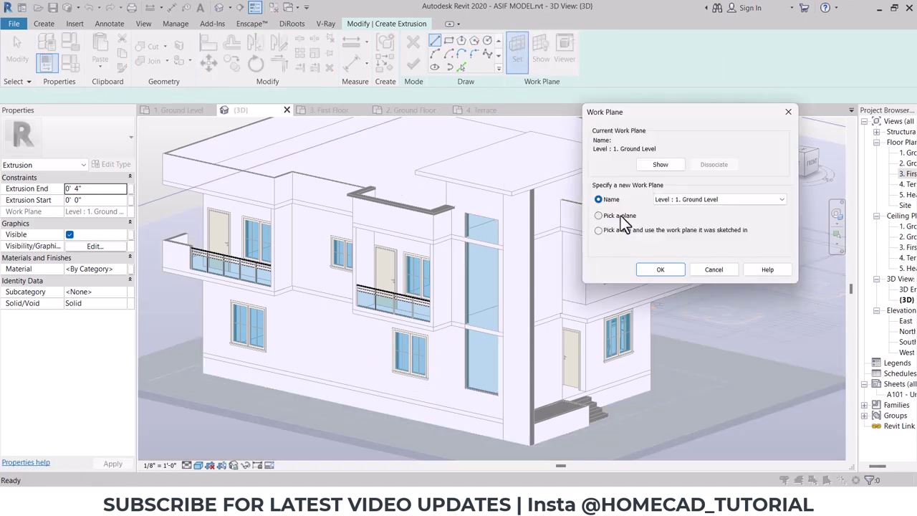
{"action": "left_click", "coordinate": [621, 218]}
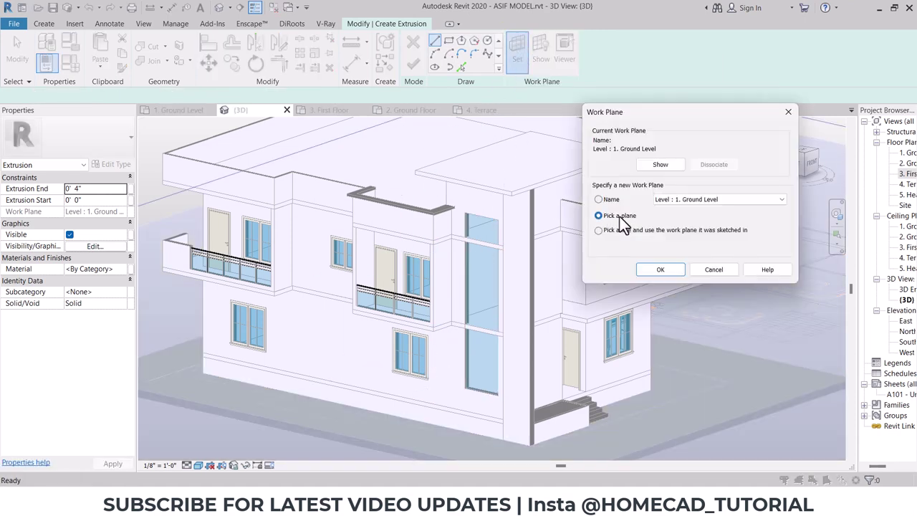
{"action": "left_click", "coordinate": [661, 270]}
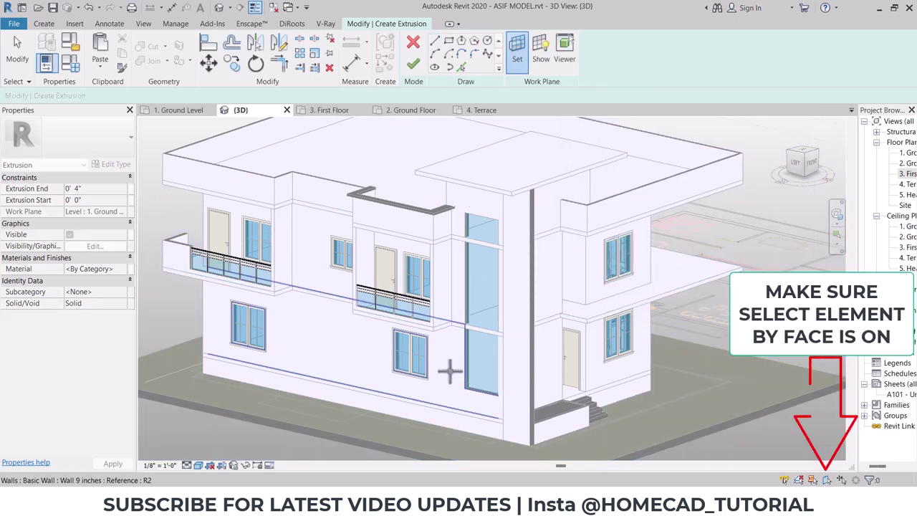
{"action": "mouse_move", "coordinate": [450, 370]}
{"action": "middle_mouse_down", "text": "shift"}
{"action": "mouse_move", "coordinate": [432, 365]}
{"action": "mouse_move", "coordinate": [481, 345]}
{"action": "middle_mouse_up", "text": "shift"}
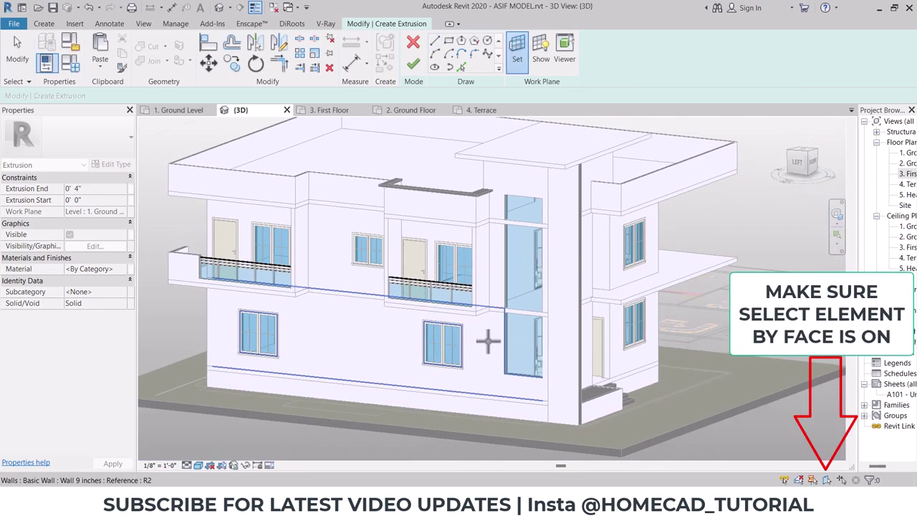
{"action": "left_click", "coordinate": [489, 345]}
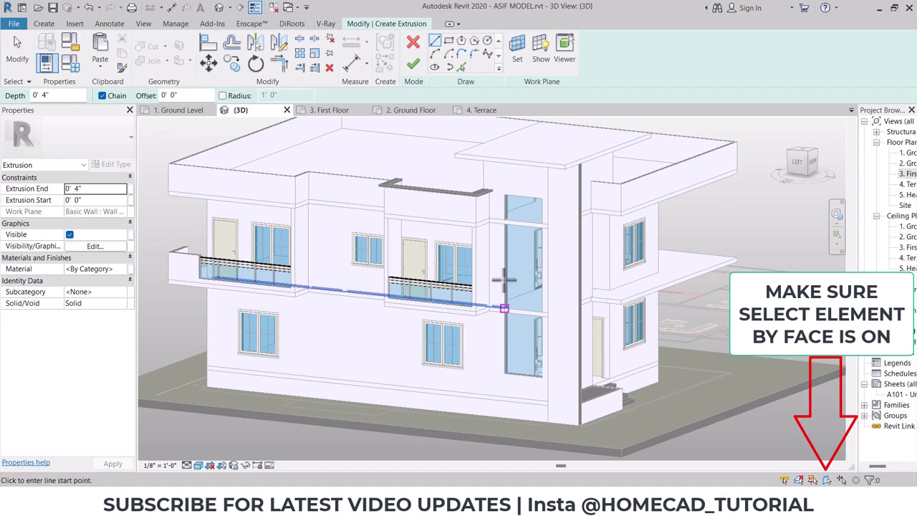
{"action": "left_click", "coordinate": [542, 45]}
{"action": "middle_click_drag", "start_coordinate": [649, 272], "coordinate": [588, 287], "text": "shift"}
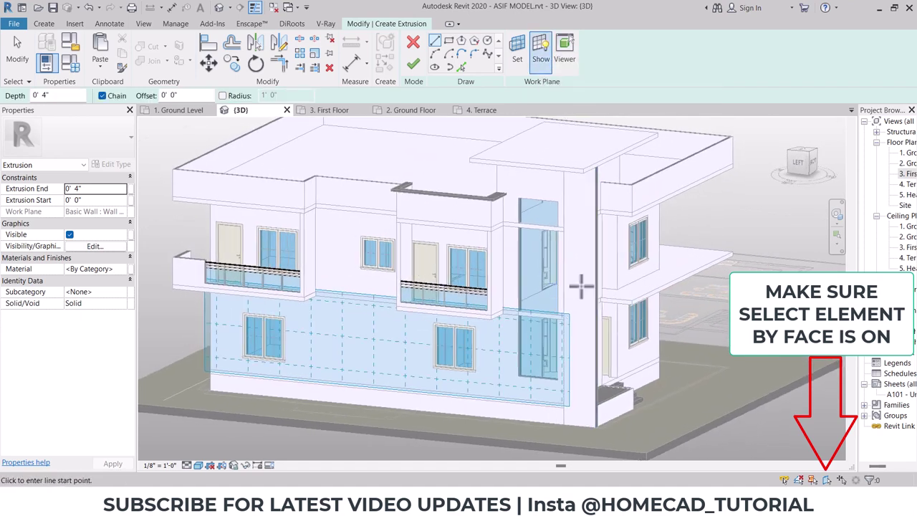
{"action": "left_click", "coordinate": [546, 62]}
Turn to the straight-on LEFT view and zoom in on the tall curtain-wall window.
{"action": "left_click_drag", "start_coordinate": [798, 164], "coordinate": [801, 176]}
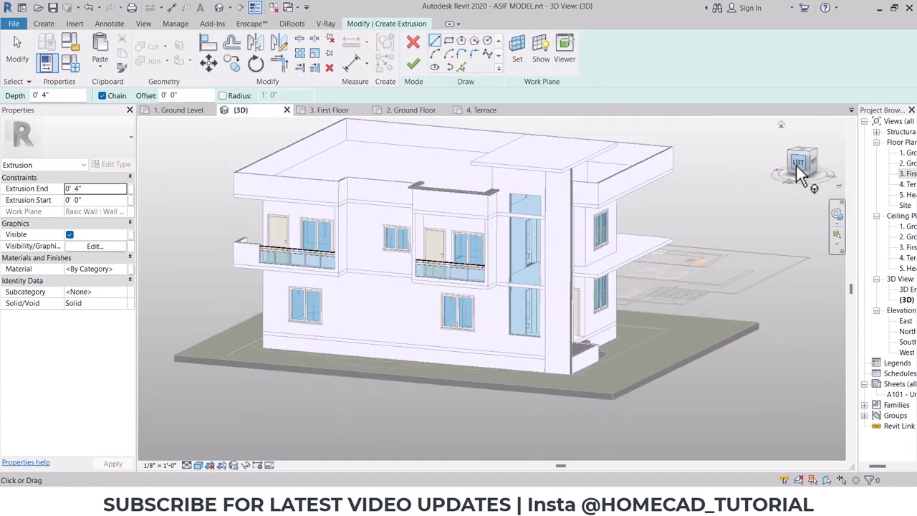
{"action": "left_click", "coordinate": [798, 166]}
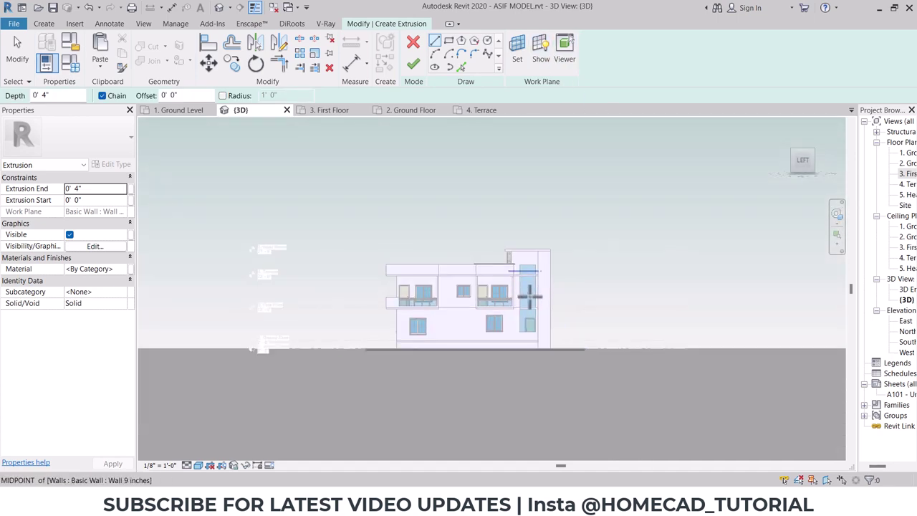
{"action": "scroll", "coordinate": [530, 296], "scroll_direction": "up", "scroll_amount": 2}
{"action": "scroll", "coordinate": [544, 305], "scroll_direction": "up", "scroll_amount": 2}
{"action": "scroll", "coordinate": [559, 304], "scroll_direction": "up", "scroll_amount": 2}
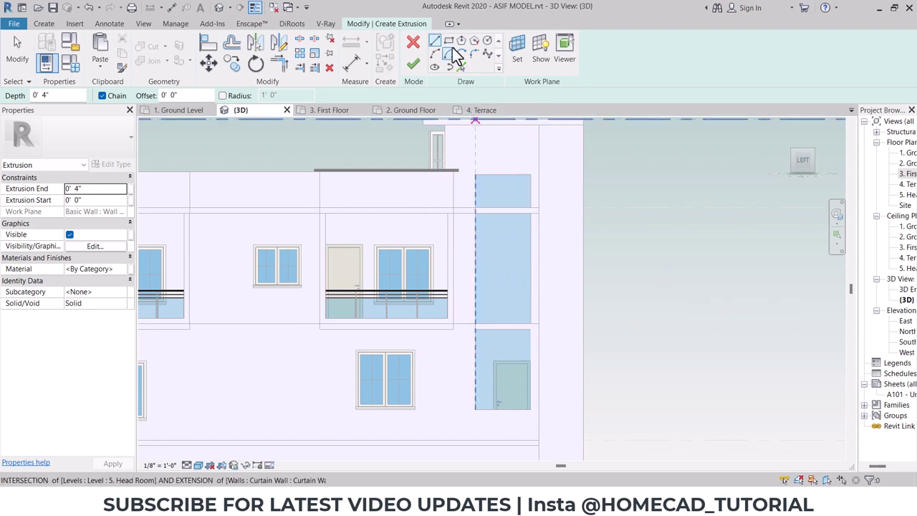
Sketch a 5'-0" by 21'-3 1/8" rectangle around the tall curtain-wall window.
{"action": "left_click", "coordinate": [449, 43]}
{"action": "scroll", "coordinate": [477, 172], "scroll_direction": "up", "scroll_amount": 2}
{"action": "scroll", "coordinate": [471, 174], "scroll_direction": "up", "scroll_amount": 1}
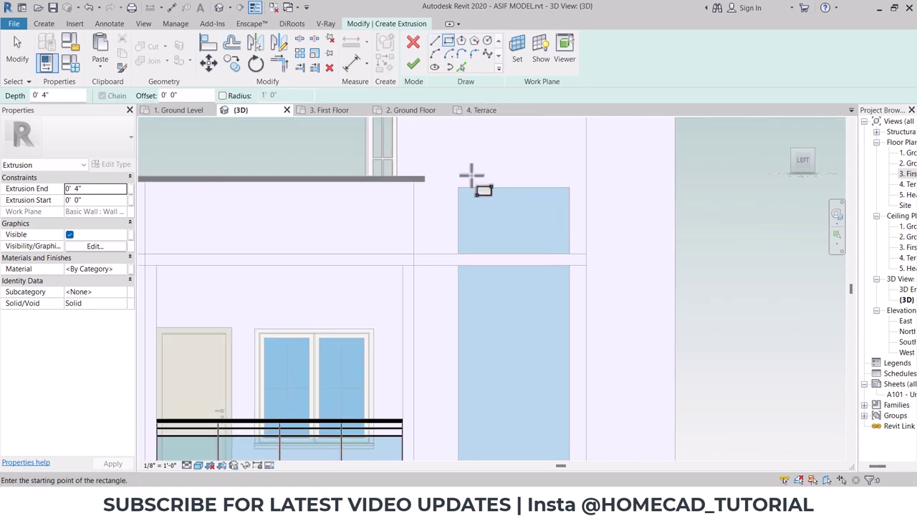
{"action": "left_click", "coordinate": [459, 188]}
{"action": "scroll", "coordinate": [495, 237], "scroll_direction": "down", "scroll_amount": 2}
{"action": "scroll", "coordinate": [531, 287], "scroll_direction": "down", "scroll_amount": 1}
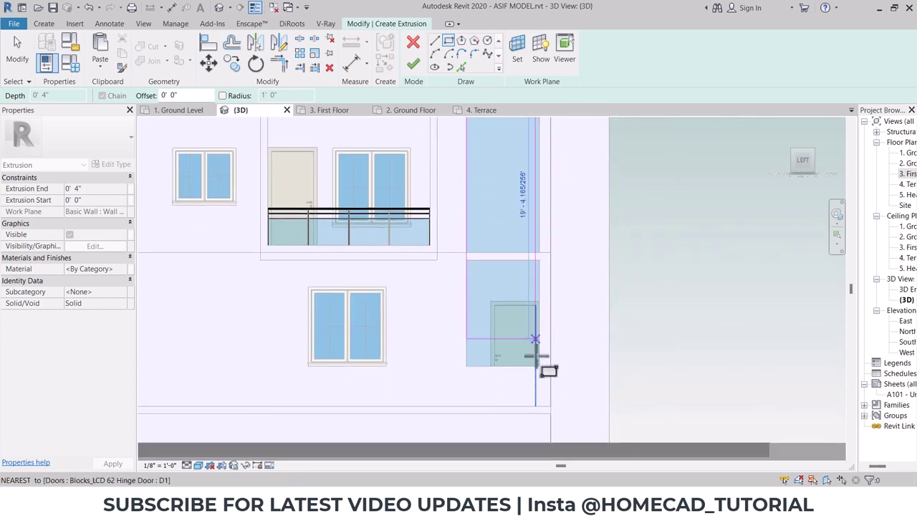
{"action": "left_click", "coordinate": [536, 364]}
{"action": "scroll", "coordinate": [538, 366], "scroll_direction": "down", "scroll_amount": 2}
{"action": "mouse_move", "coordinate": [549, 373]}
{"action": "middle_mouse_down"}
{"action": "mouse_move", "coordinate": [632, 286]}
{"action": "mouse_move", "coordinate": [620, 304]}
{"action": "middle_mouse_up"}
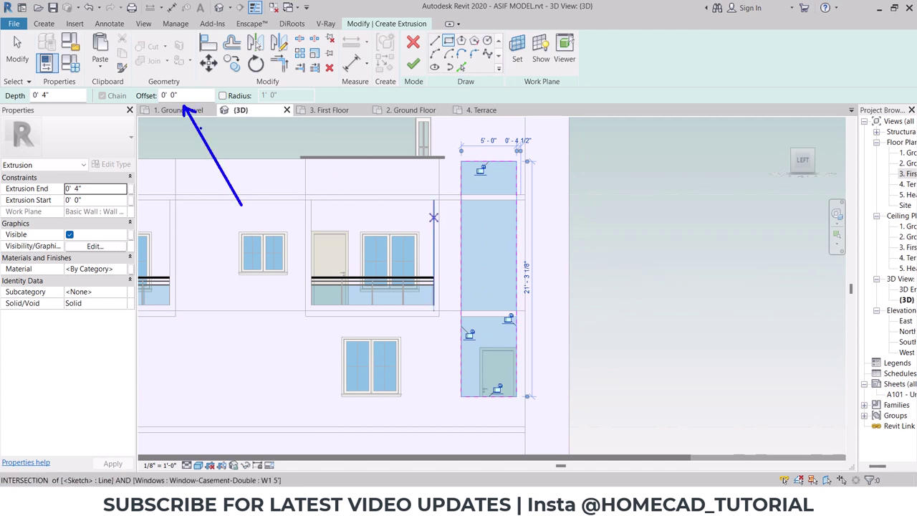
Set a 0' 6" offset and draw the second frame rectangle corner to corner around the tall window.
{"action": "left_click_drag", "start_coordinate": [198, 95], "coordinate": [143, 99]}
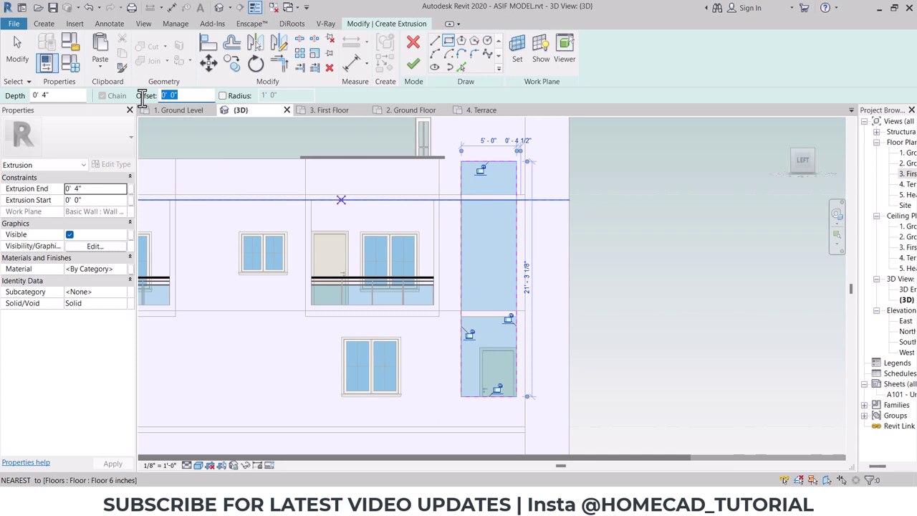
{"action": "type", "text": "6"}
{"action": "key", "text": "Return"}
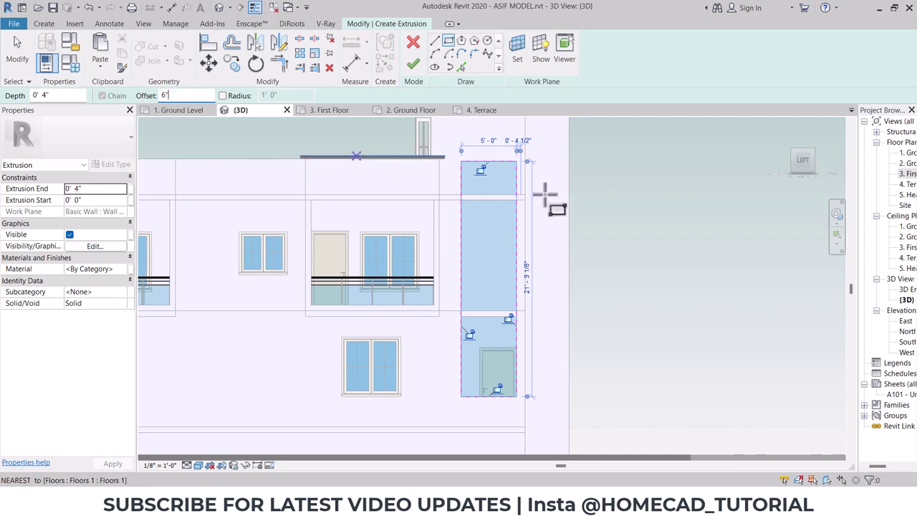
{"action": "scroll", "coordinate": [437, 158], "scroll_direction": "up", "scroll_amount": 1}
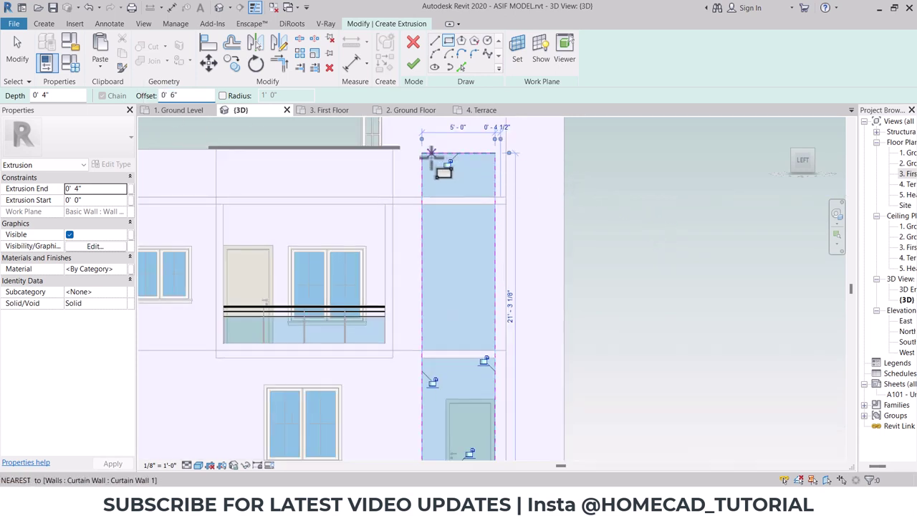
{"action": "scroll", "coordinate": [420, 159], "scroll_direction": "up", "scroll_amount": 2}
{"action": "left_click", "coordinate": [415, 150]}
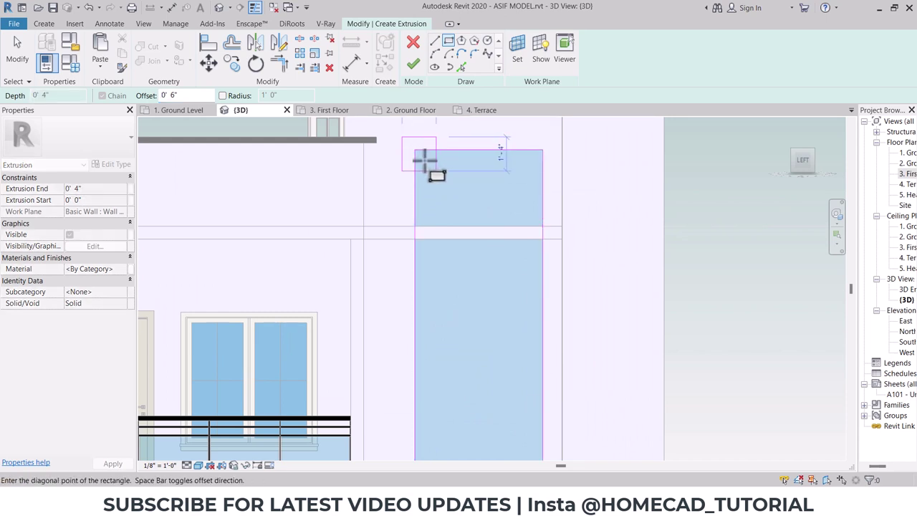
{"action": "scroll", "coordinate": [430, 164], "scroll_direction": "down", "scroll_amount": 2}
{"action": "middle_click_drag", "start_coordinate": [466, 266], "coordinate": [456, 185]}
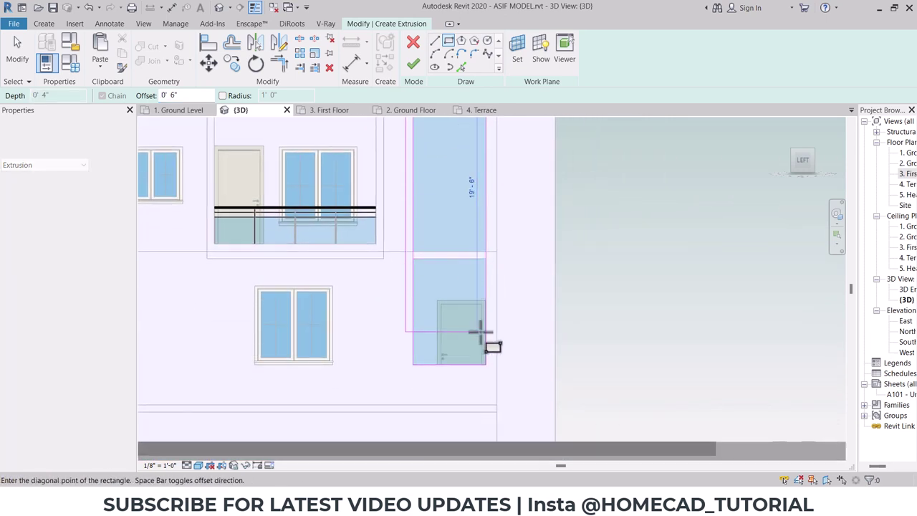
{"action": "scroll", "coordinate": [485, 337], "scroll_direction": "up", "scroll_amount": 2}
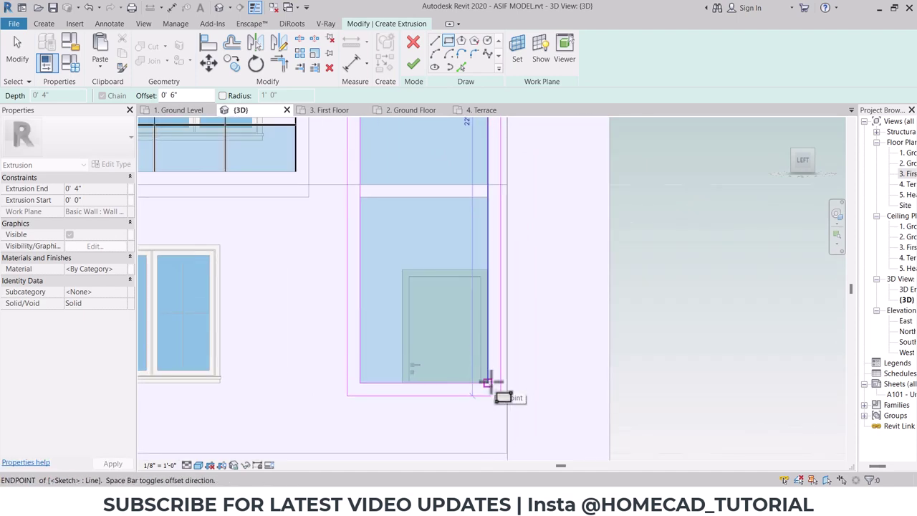
{"action": "left_click", "coordinate": [487, 382]}
{"action": "scroll", "coordinate": [495, 251], "scroll_direction": "down", "scroll_amount": 3}
{"action": "mouse_move", "coordinate": [538, 199]}
{"action": "middle_mouse_down", "text": "shift"}
{"action": "mouse_move", "coordinate": [545, 235]}
{"action": "mouse_move", "coordinate": [533, 276]}
{"action": "middle_mouse_up", "text": "shift"}
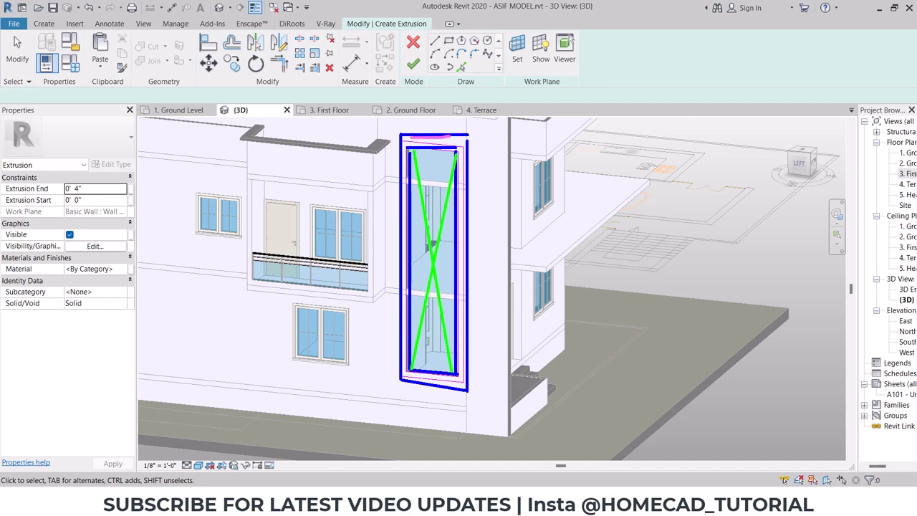
Finish the sketch to create the frame extrusion, then select it.
{"action": "key", "text": "Escape"}
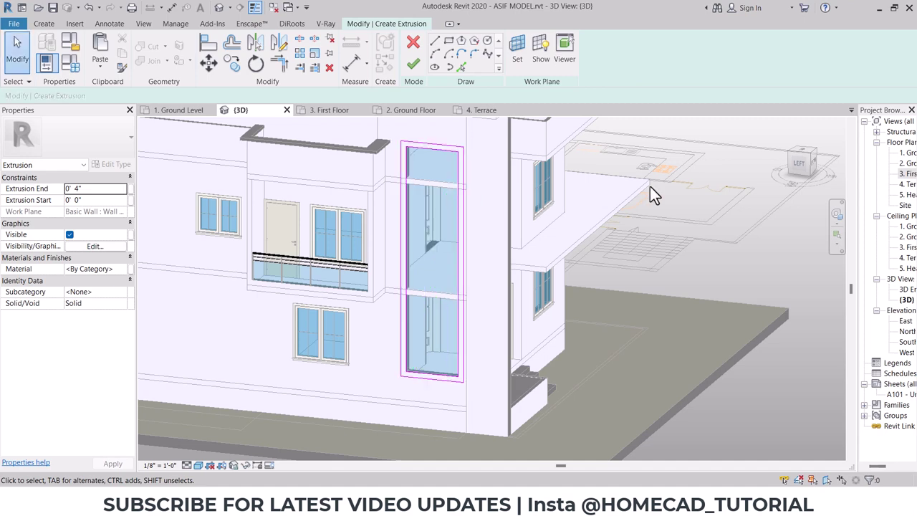
{"action": "middle_click_drag", "start_coordinate": [651, 194], "coordinate": [647, 211], "text": "shift"}
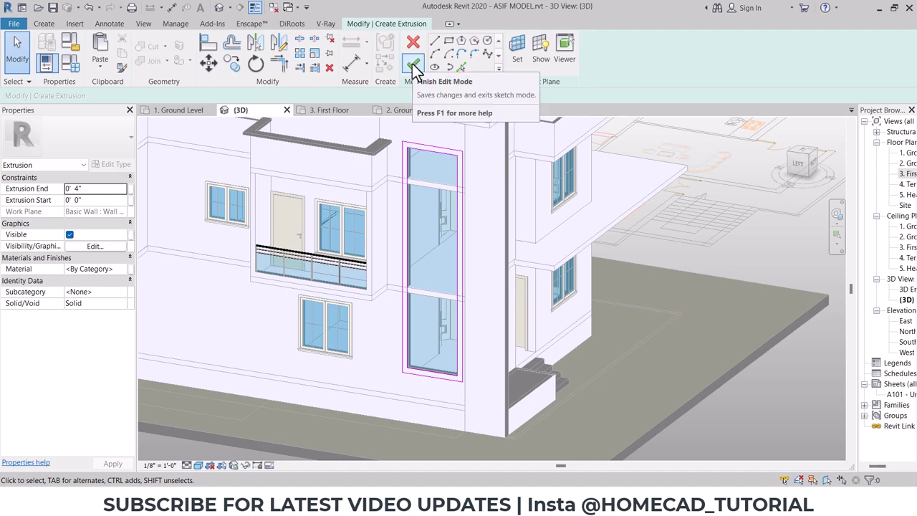
{"action": "left_click", "coordinate": [414, 66]}
{"action": "mouse_move", "coordinate": [459, 187]}
{"action": "middle_mouse_down", "text": "shift"}
{"action": "mouse_move", "coordinate": [594, 189]}
{"action": "mouse_move", "coordinate": [492, 170]}
{"action": "mouse_move", "coordinate": [631, 231]}
{"action": "middle_mouse_up", "text": "shift"}
{"action": "left_click", "coordinate": [492, 169]}
{"action": "scroll", "coordinate": [453, 153], "scroll_direction": "up", "scroll_amount": 2}
{"action": "scroll", "coordinate": [458, 179], "scroll_direction": "up", "scroll_amount": 3}
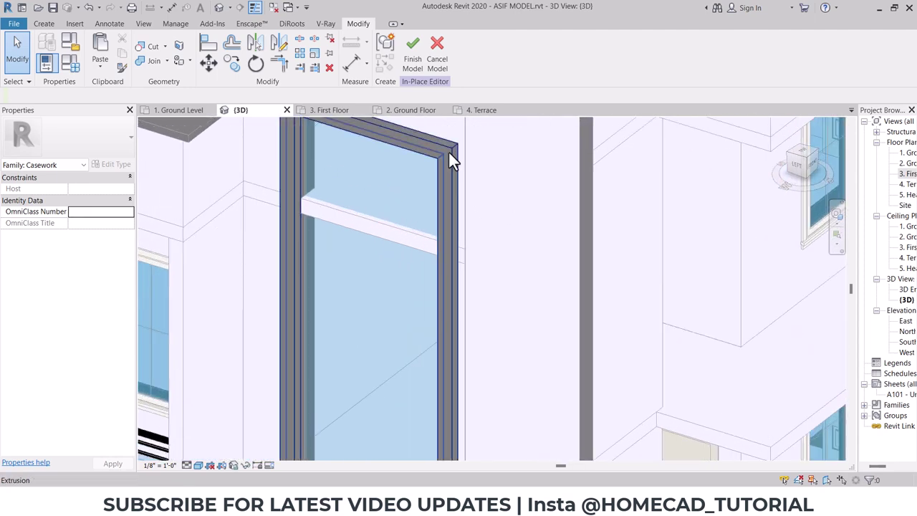
{"action": "left_click", "coordinate": [450, 159]}
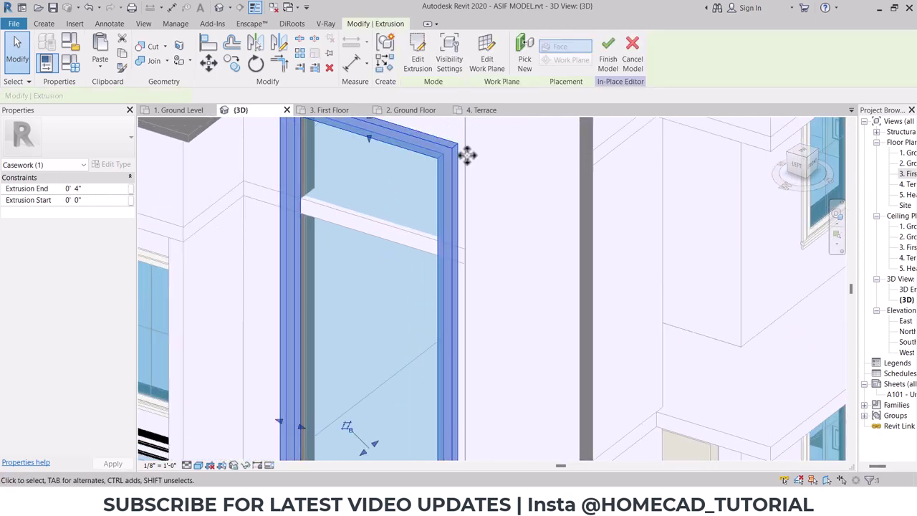
Set the frame's Extrusion End to 8" and finish the WINDOW BORDER model.
{"action": "left_click", "coordinate": [107, 188]}
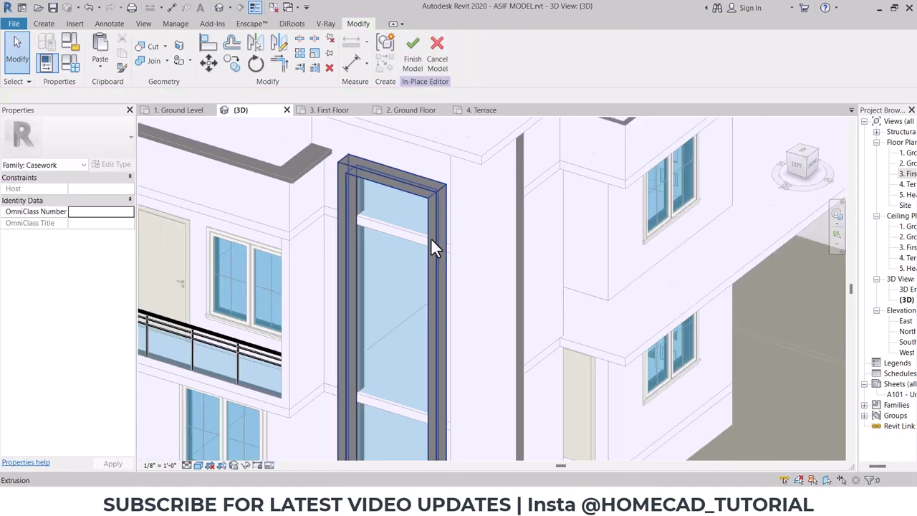
{"action": "mouse_move", "coordinate": [432, 239]}
{"action": "middle_mouse_down", "text": "shift"}
{"action": "mouse_move", "coordinate": [536, 267]}
{"action": "mouse_move", "coordinate": [521, 327]}
{"action": "middle_mouse_up", "text": "shift"}
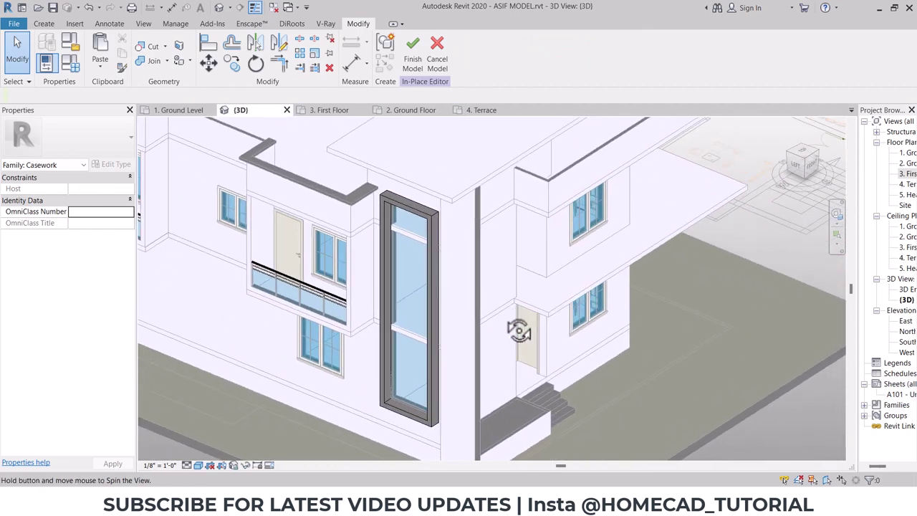
{"action": "left_click", "coordinate": [327, 207]}
{"action": "left_click", "coordinate": [110, 190]}
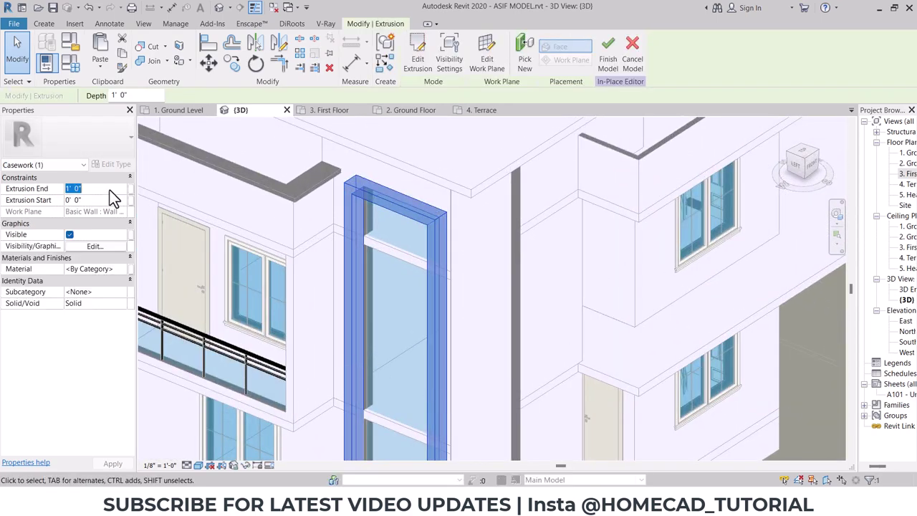
{"action": "type", "text": "8"}
{"action": "key", "text": "Escape"}
{"action": "mouse_move", "coordinate": [529, 229]}
{"action": "middle_mouse_down", "text": "shift"}
{"action": "mouse_move", "coordinate": [470, 256]}
{"action": "mouse_move", "coordinate": [479, 262]}
{"action": "middle_mouse_up", "text": "shift"}
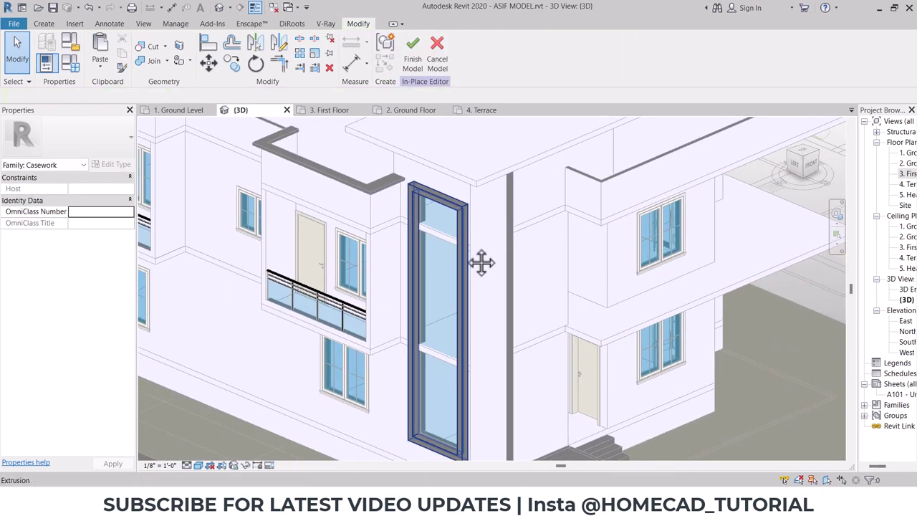
{"action": "left_click", "coordinate": [413, 63]}
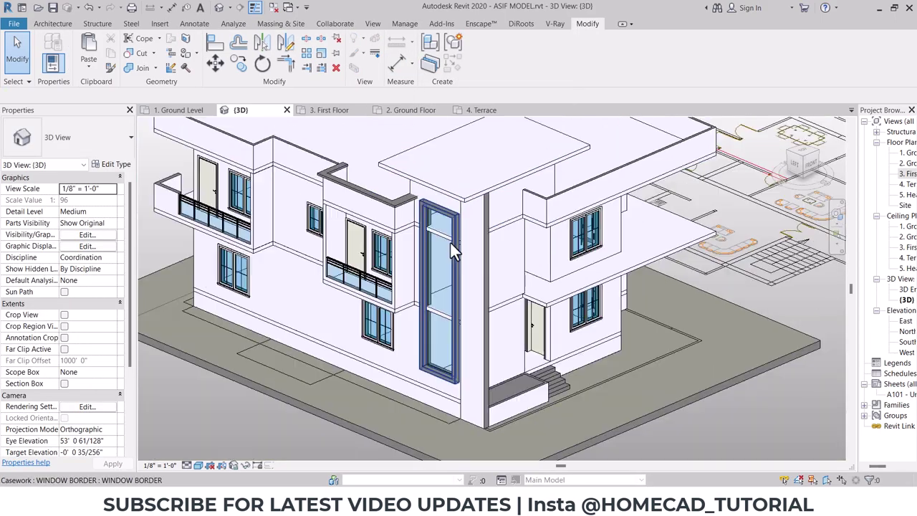
{"action": "left_click", "coordinate": [451, 243]}
Select the ground-floor casement window and view it straight on from the LEFT face.
{"action": "mouse_move", "coordinate": [451, 243]}
{"action": "middle_mouse_down", "text": "shift"}
{"action": "mouse_move", "coordinate": [627, 285]}
{"action": "mouse_move", "coordinate": [446, 297]}
{"action": "middle_mouse_up", "text": "shift"}
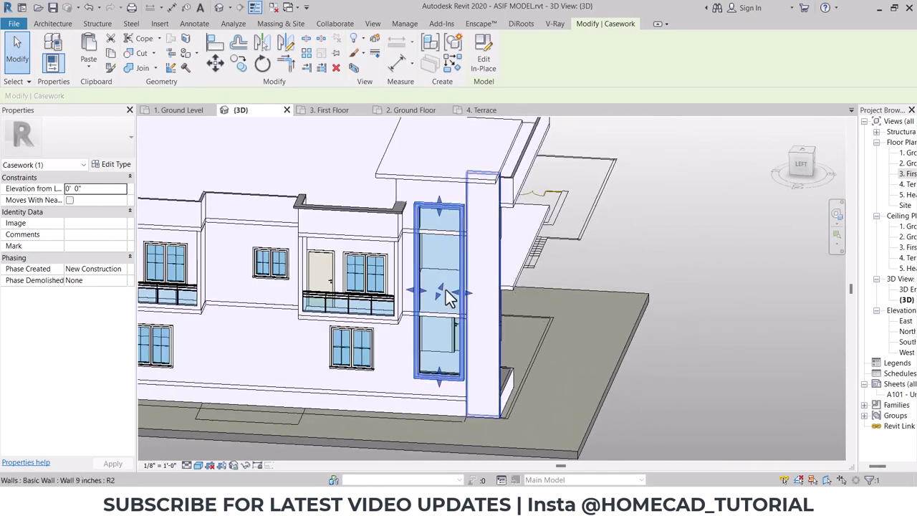
{"action": "key", "text": "Escape"}
{"action": "scroll", "coordinate": [506, 257], "scroll_direction": "up", "scroll_amount": 1}
{"action": "scroll", "coordinate": [440, 323], "scroll_direction": "up", "scroll_amount": 3}
{"action": "scroll", "coordinate": [440, 323], "scroll_direction": "down", "scroll_amount": 1}
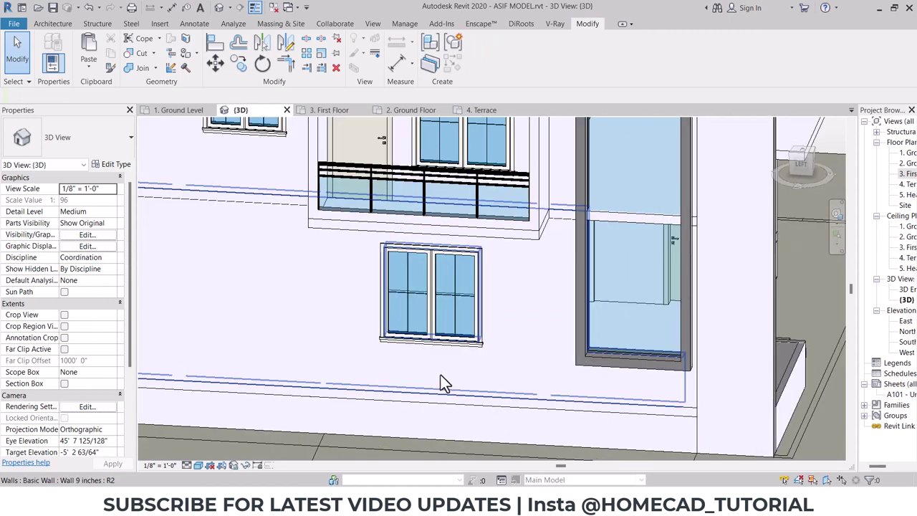
{"action": "middle_click_drag", "start_coordinate": [441, 375], "coordinate": [430, 315], "text": "shift"}
{"action": "left_click", "coordinate": [430, 315]}
{"action": "left_click", "coordinate": [799, 174]}
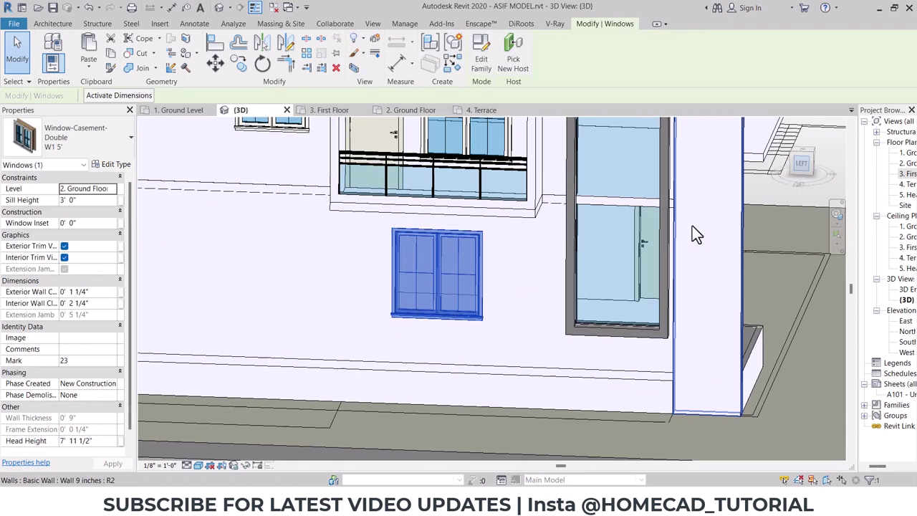
Create a new Model In-Place Casework component named BORDER.
{"action": "left_click", "coordinate": [65, 26]}
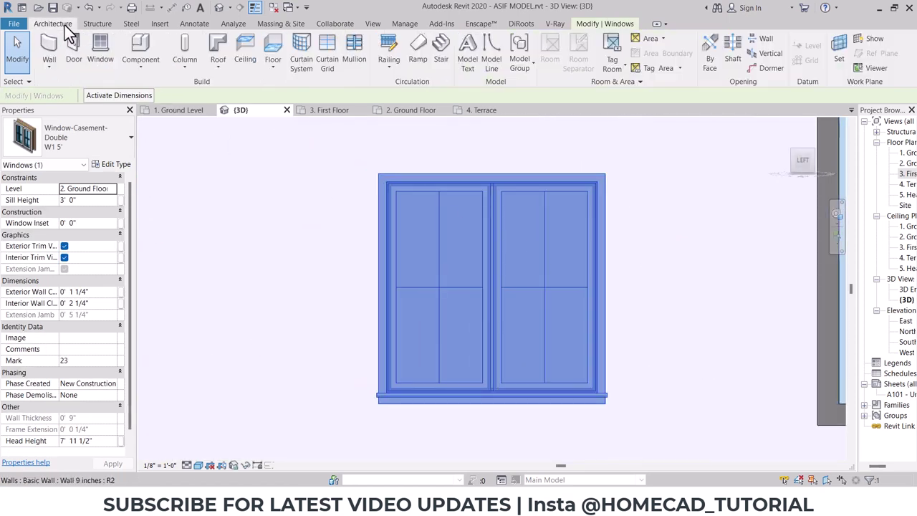
{"action": "left_click", "coordinate": [119, 60]}
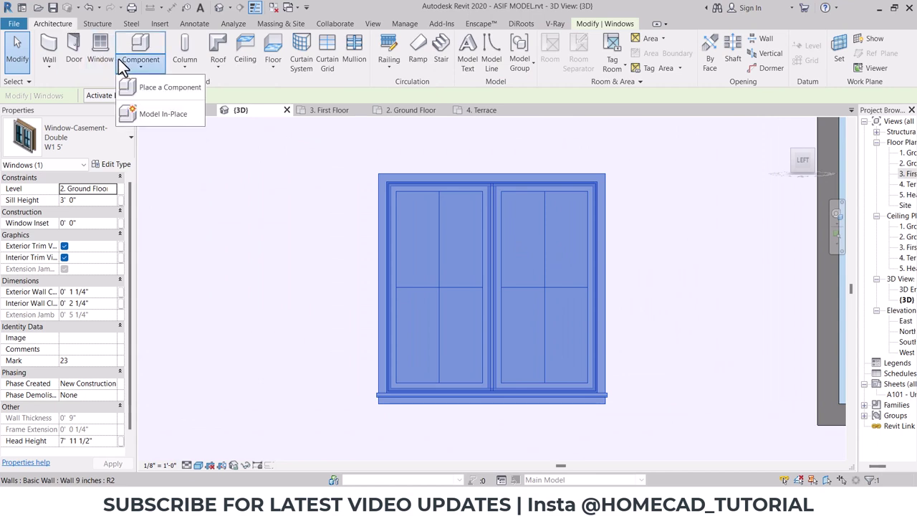
{"action": "left_click", "coordinate": [172, 116]}
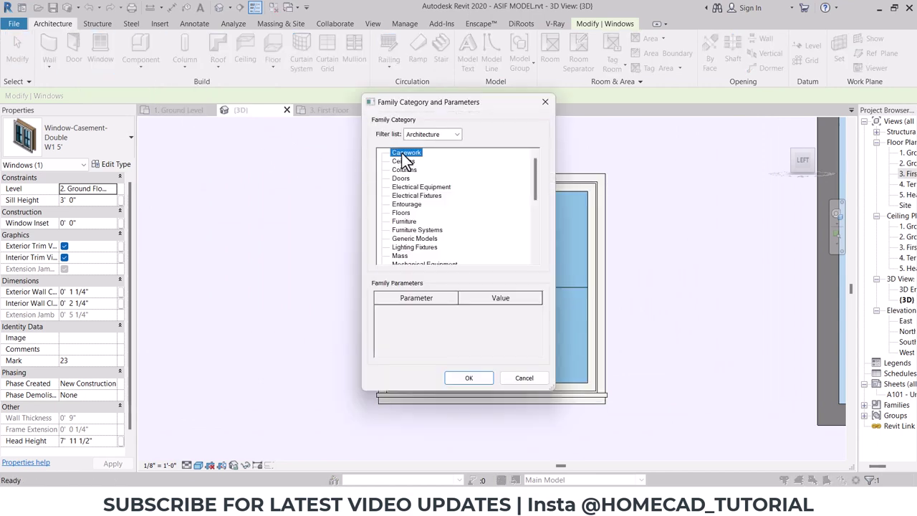
{"action": "left_click", "coordinate": [470, 377]}
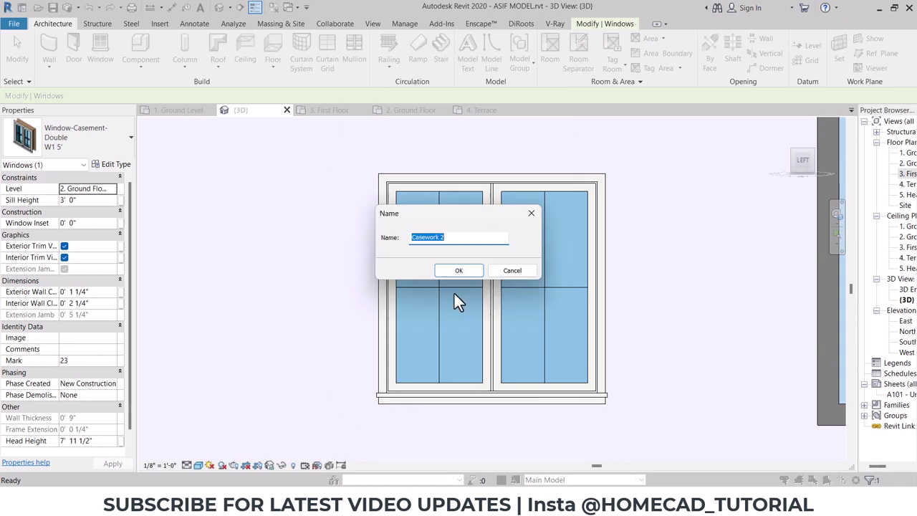
{"action": "type", "text": "BORDER"}
{"action": "left_click", "coordinate": [451, 271]}
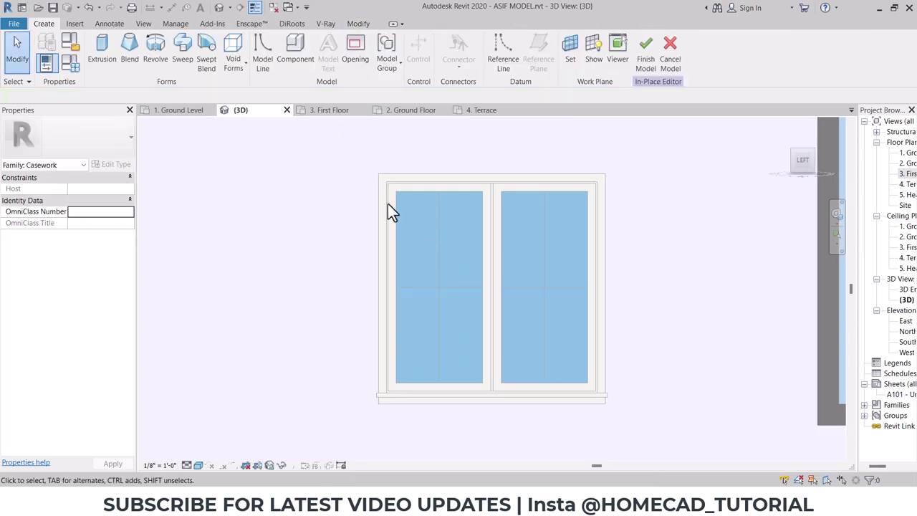
Start an extrusion with its work plane set to the ground-floor window's wall.
{"action": "left_click", "coordinate": [104, 61]}
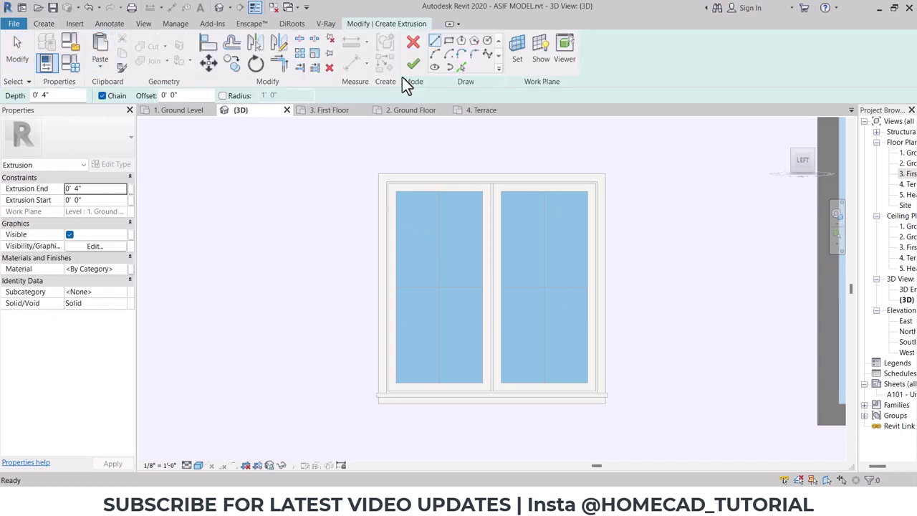
{"action": "left_click", "coordinate": [517, 62]}
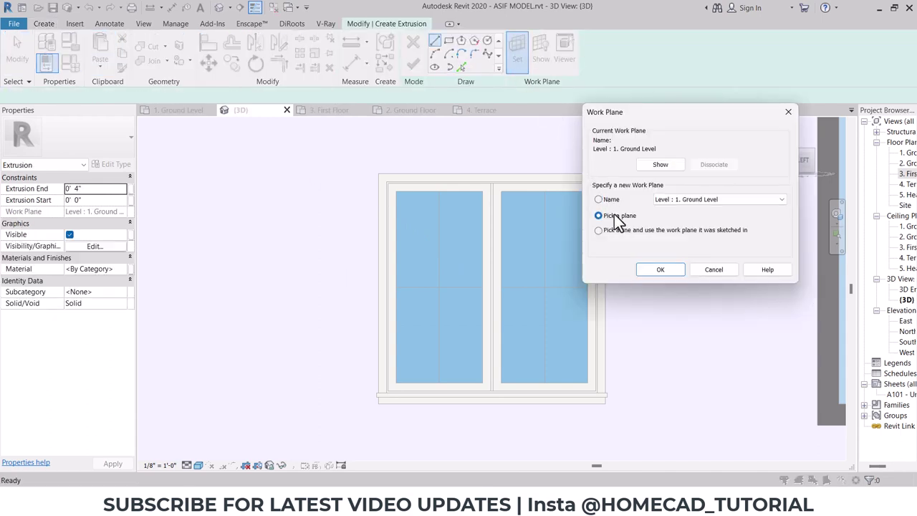
{"action": "left_click", "coordinate": [658, 271]}
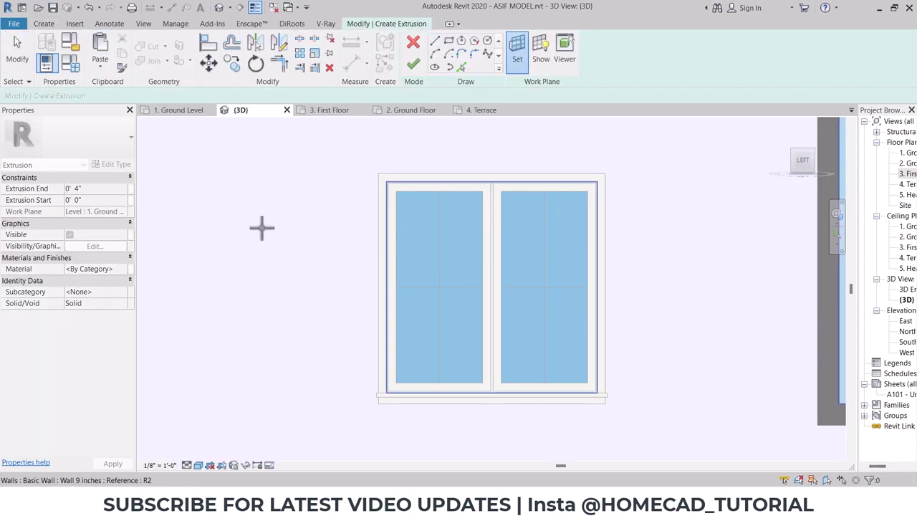
{"action": "left_click", "coordinate": [262, 228]}
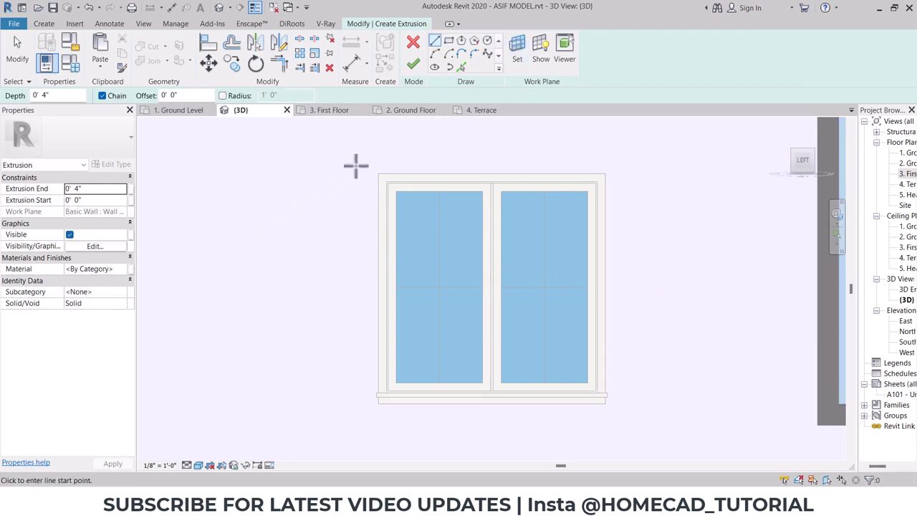
Draw a rectangle around the window plus a 6" offset outer rectangle, then finish the sketch.
{"action": "left_click", "coordinate": [448, 41]}
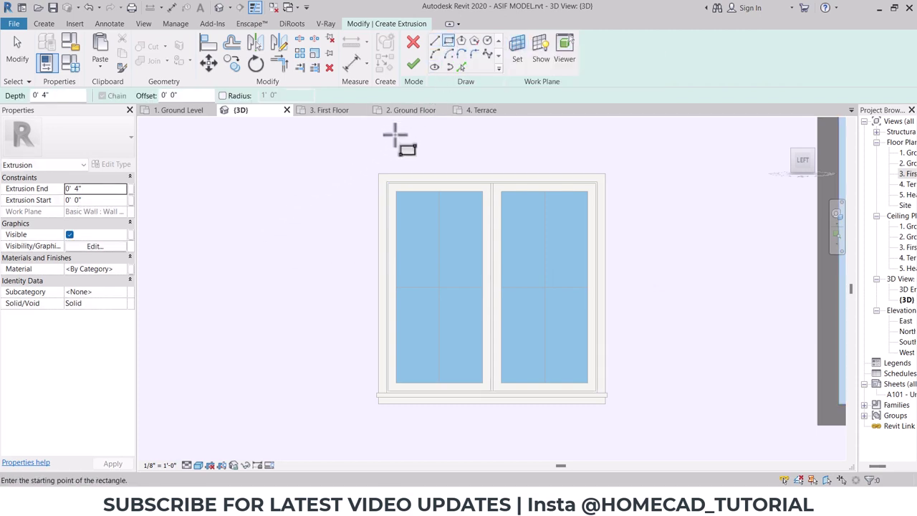
{"action": "left_click", "coordinate": [381, 172]}
{"action": "left_click", "coordinate": [382, 173]}
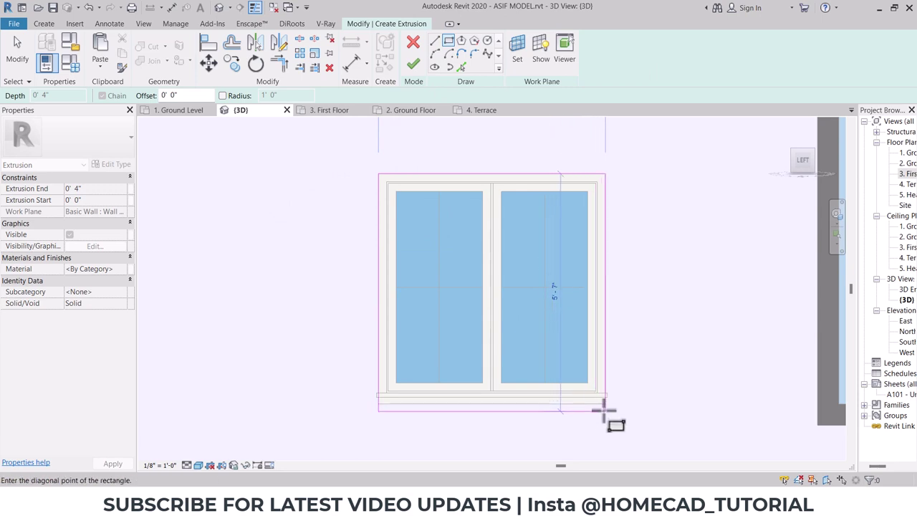
{"action": "left_click", "coordinate": [606, 404]}
{"action": "type", "text": "6"}
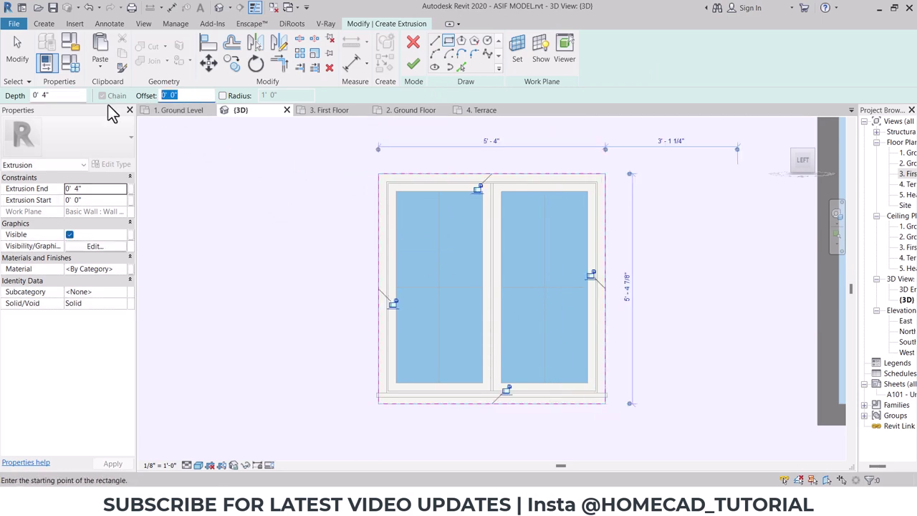
{"action": "left_click", "coordinate": [379, 173]}
{"action": "left_click", "coordinate": [607, 405]}
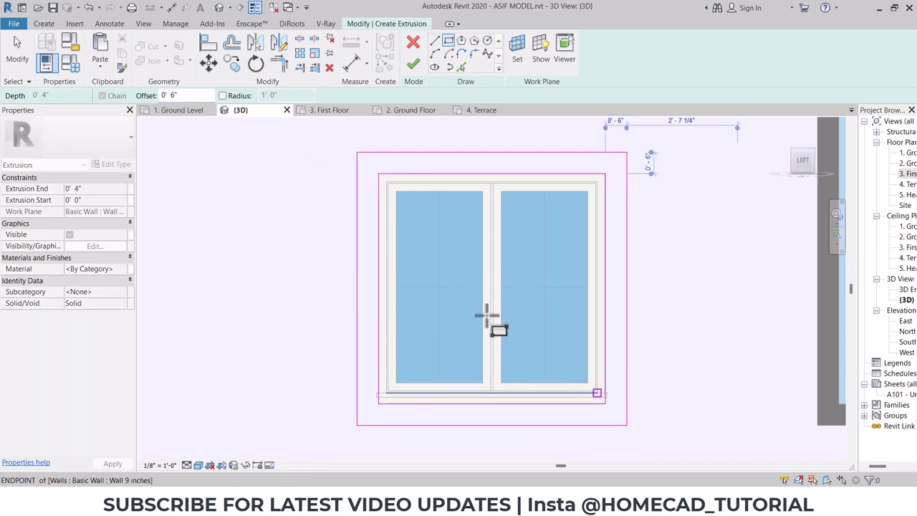
{"action": "scroll", "coordinate": [436, 235], "scroll_direction": "down", "scroll_amount": 3}
{"action": "scroll", "coordinate": [486, 227], "scroll_direction": "down", "scroll_amount": 1}
{"action": "left_click", "coordinate": [413, 64]}
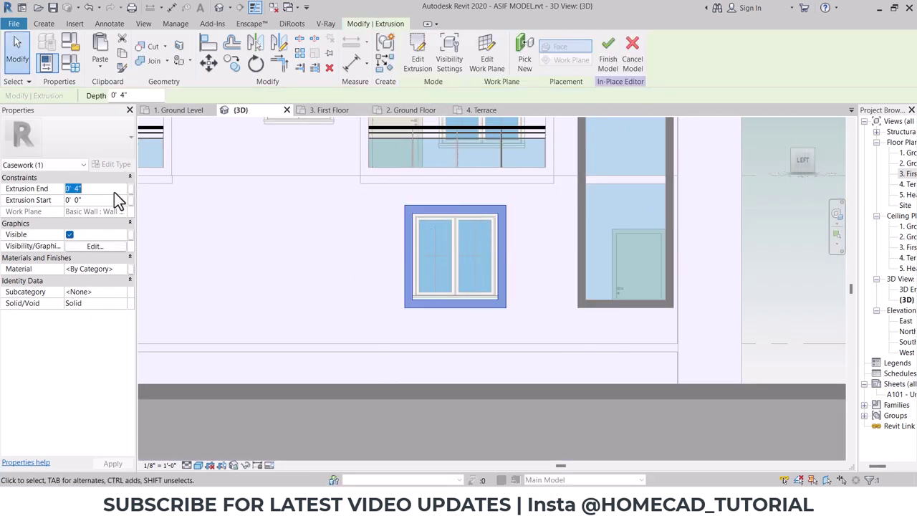
Set the frame's extrusion end to 0' 8" and copy it to the other ground-floor window.
{"action": "type", "text": "8"}
{"action": "scroll", "coordinate": [530, 256], "scroll_direction": "down", "scroll_amount": 2}
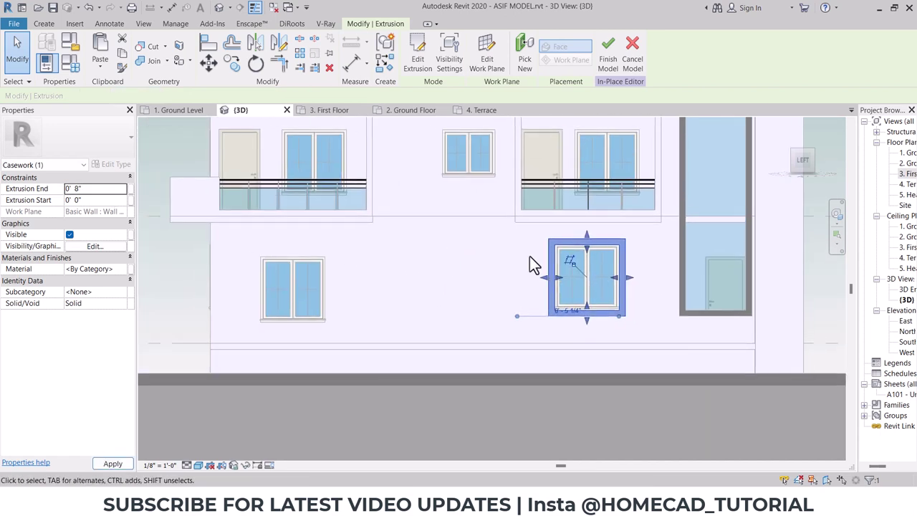
{"action": "key", "text": "c"}
{"action": "key", "text": "o"}
{"action": "scroll", "coordinate": [559, 276], "scroll_direction": "up", "scroll_amount": 3}
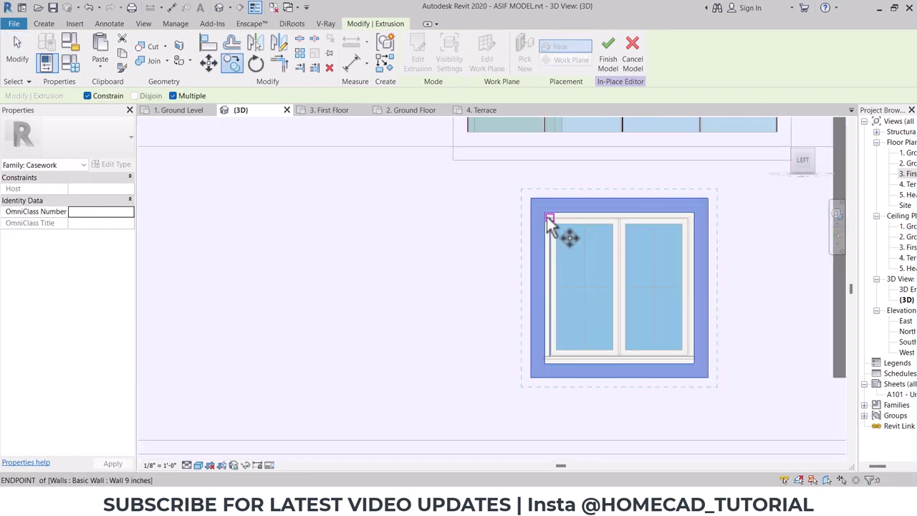
{"action": "left_click", "coordinate": [549, 222]}
{"action": "scroll", "coordinate": [476, 229], "scroll_direction": "down", "scroll_amount": 2}
{"action": "scroll", "coordinate": [366, 247], "scroll_direction": "up", "scroll_amount": 2}
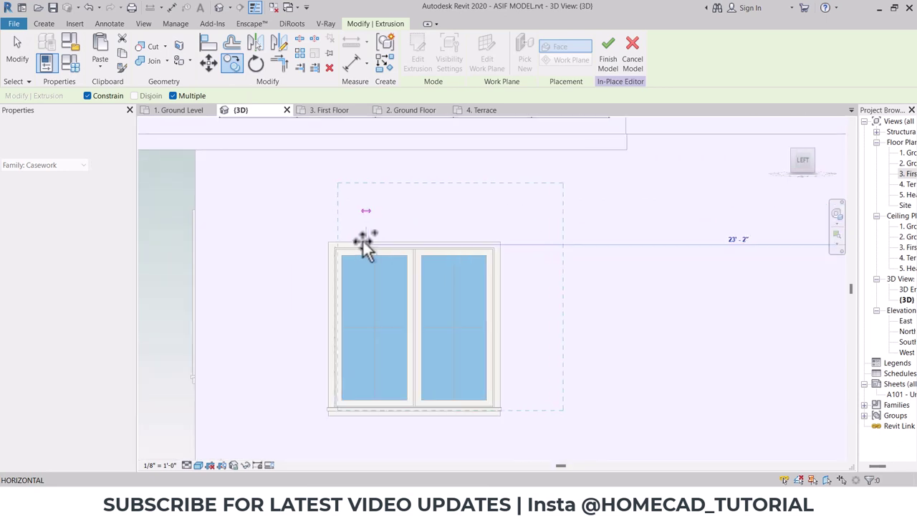
{"action": "scroll", "coordinate": [366, 248], "scroll_direction": "up", "scroll_amount": 1}
{"action": "left_click", "coordinate": [311, 247]}
Move the copied frame to align with the second window's corner, nudging it slightly left.
{"action": "scroll", "coordinate": [323, 295], "scroll_direction": "down", "scroll_amount": 2}
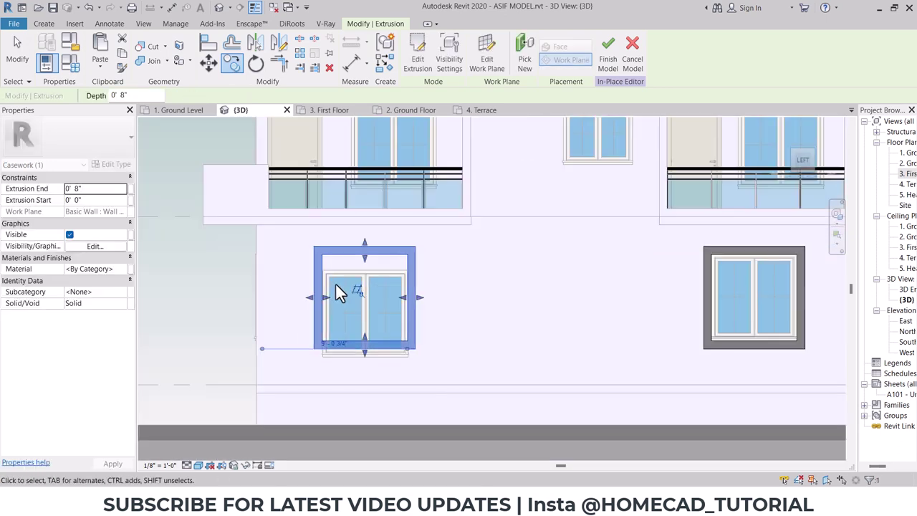
{"action": "left_click", "coordinate": [207, 63]}
{"action": "scroll", "coordinate": [330, 294], "scroll_direction": "up", "scroll_amount": 3}
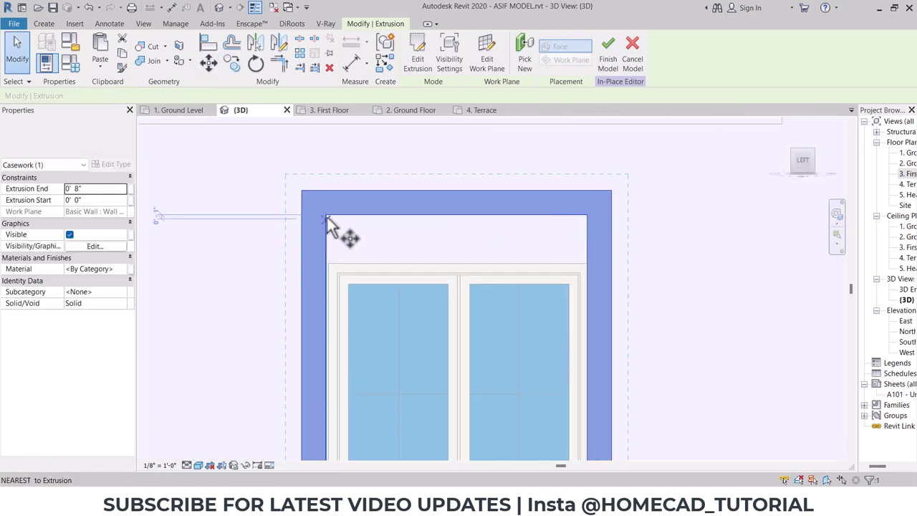
{"action": "left_click", "coordinate": [327, 215]}
{"action": "left_click", "coordinate": [326, 264]}
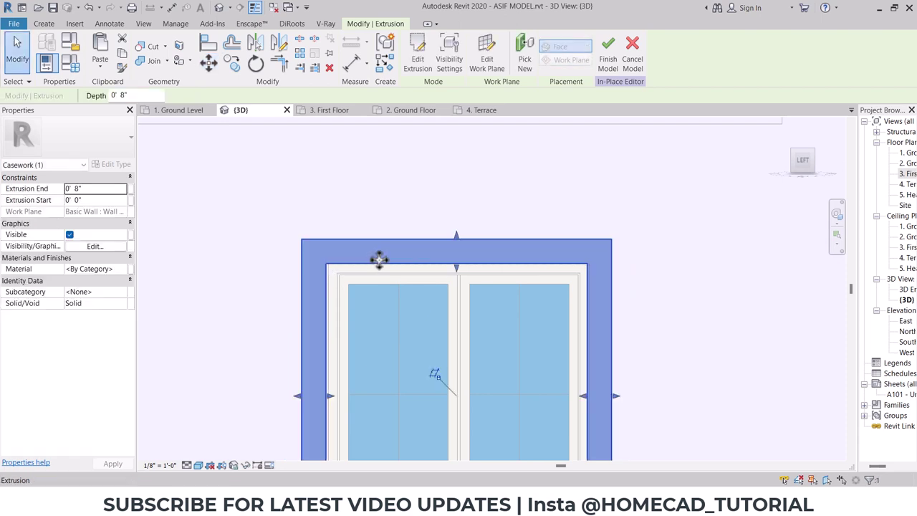
{"action": "scroll", "coordinate": [326, 279], "scroll_direction": "up", "scroll_amount": 2}
{"action": "scroll", "coordinate": [323, 269], "scroll_direction": "up", "scroll_amount": 2}
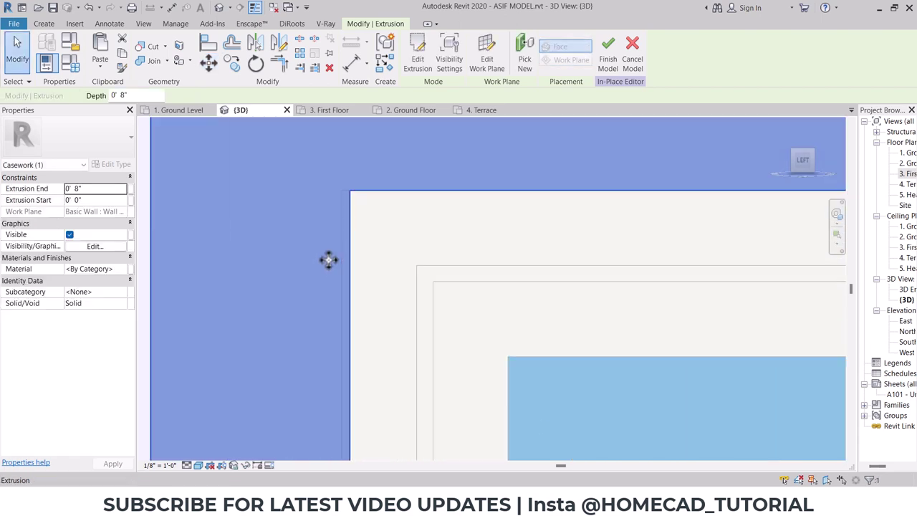
{"action": "key", "text": "Left"}
{"action": "key", "text": "Left"}
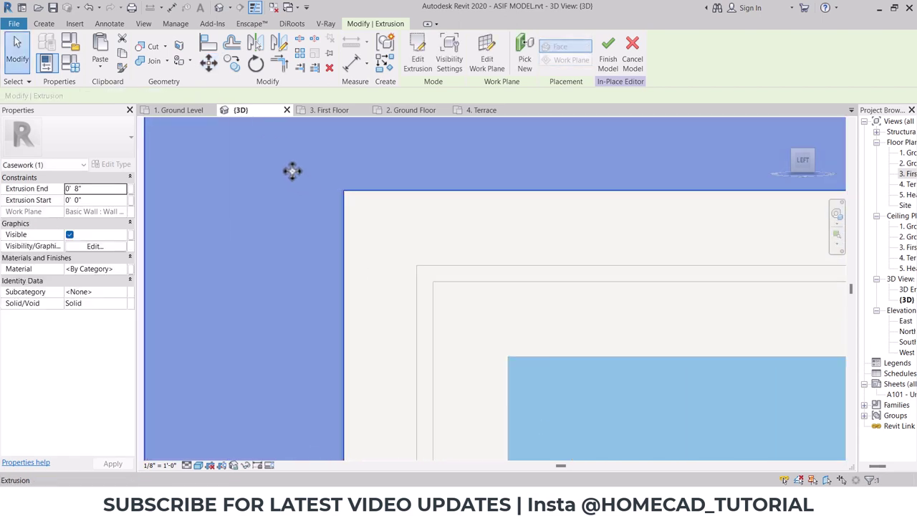
{"action": "key", "text": "Left"}
{"action": "scroll", "coordinate": [311, 248], "scroll_direction": "down", "scroll_amount": 2}
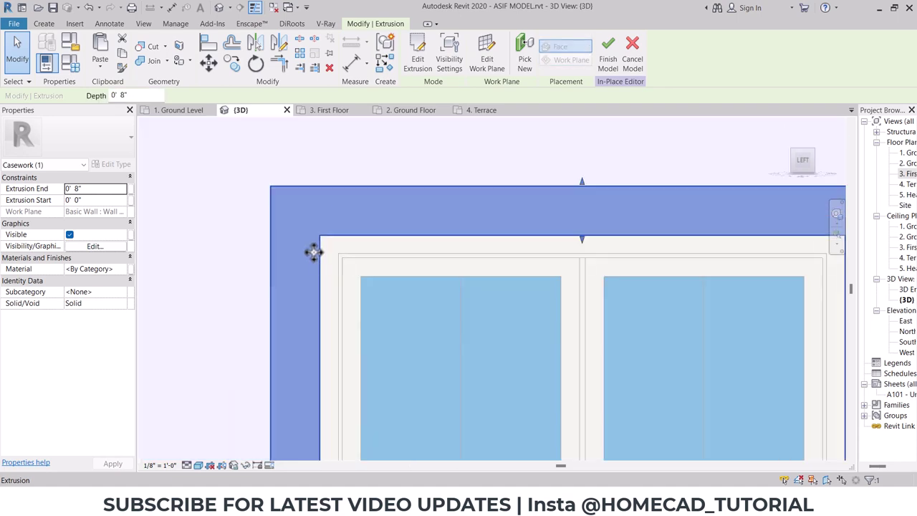
{"action": "scroll", "coordinate": [311, 250], "scroll_direction": "down", "scroll_amount": 2}
{"action": "scroll", "coordinate": [313, 250], "scroll_direction": "down", "scroll_amount": 3}
{"action": "key", "text": "Escape"}
{"action": "middle_click_drag", "start_coordinate": [349, 278], "coordinate": [502, 307], "text": "shift"}
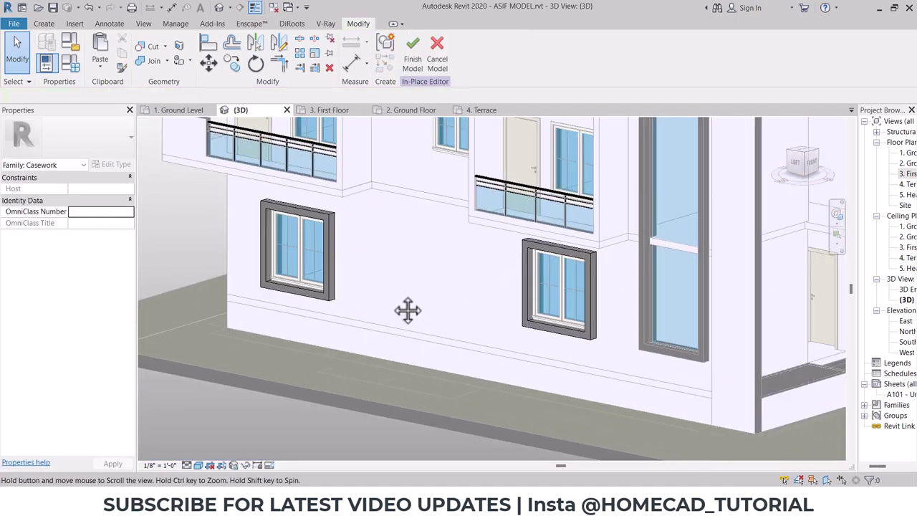
Finish the BORDER model and check the borders on the lower and tall windows.
{"action": "middle_click_drag", "start_coordinate": [409, 311], "coordinate": [435, 274], "text": "shift"}
{"action": "scroll", "coordinate": [437, 279], "scroll_direction": "up", "scroll_amount": 2}
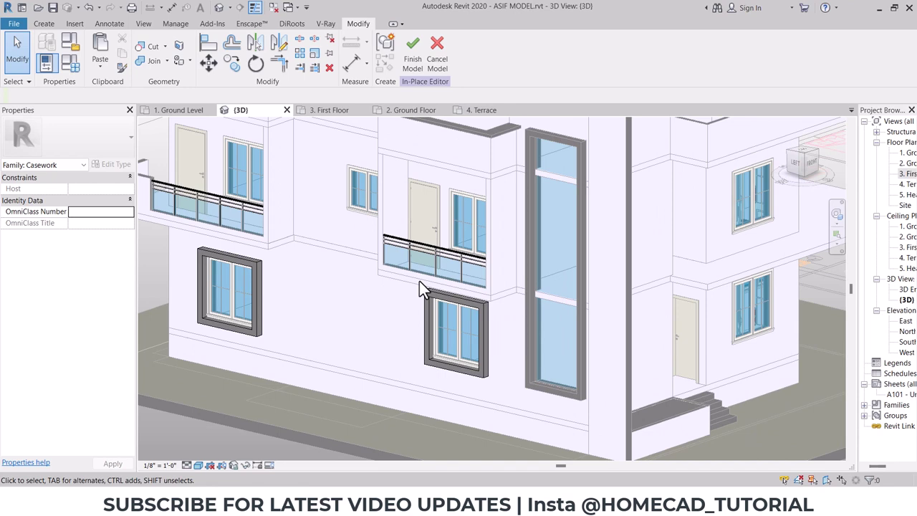
{"action": "left_click", "coordinate": [412, 50]}
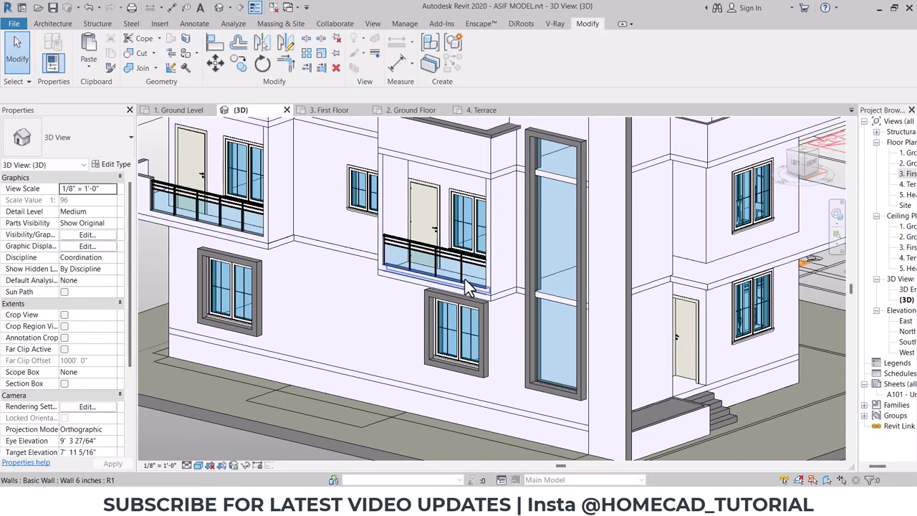
{"action": "middle_click_drag", "start_coordinate": [479, 318], "coordinate": [501, 343]}
{"action": "left_click", "coordinate": [504, 341]}
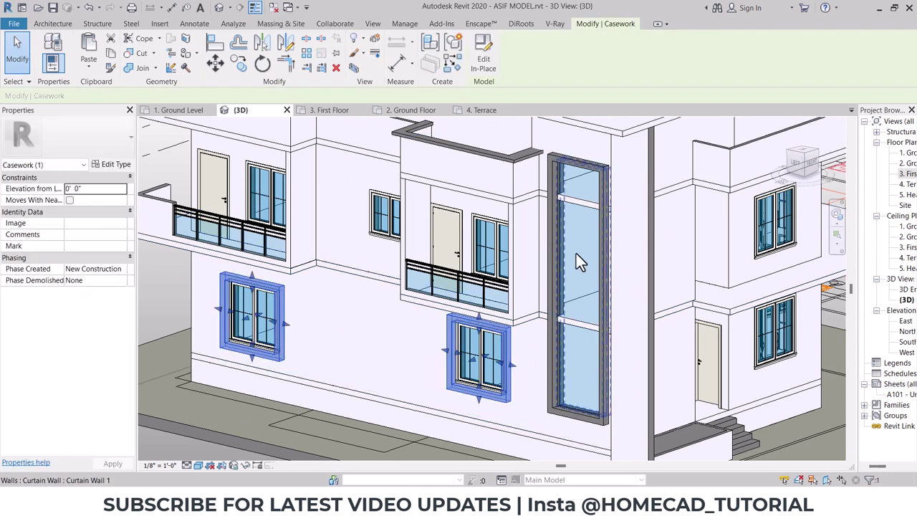
{"action": "left_click", "coordinate": [605, 172]}
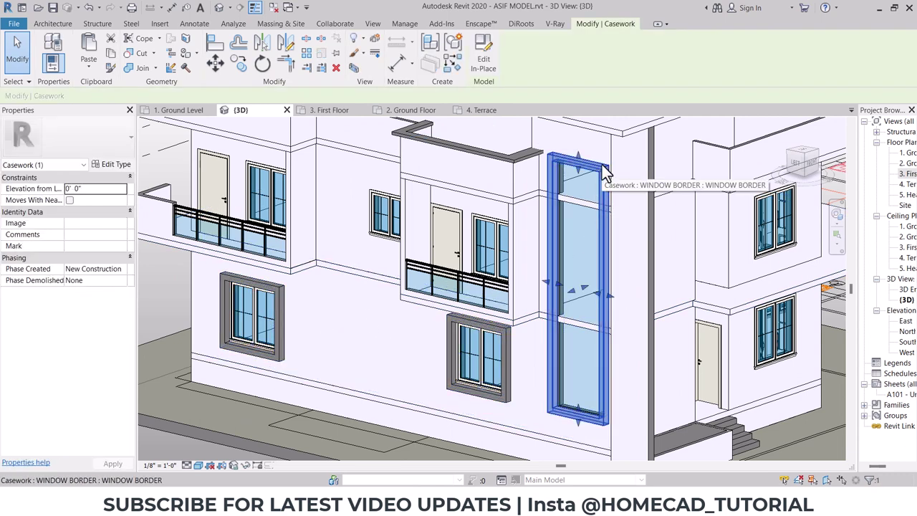
{"action": "key", "text": "Escape"}
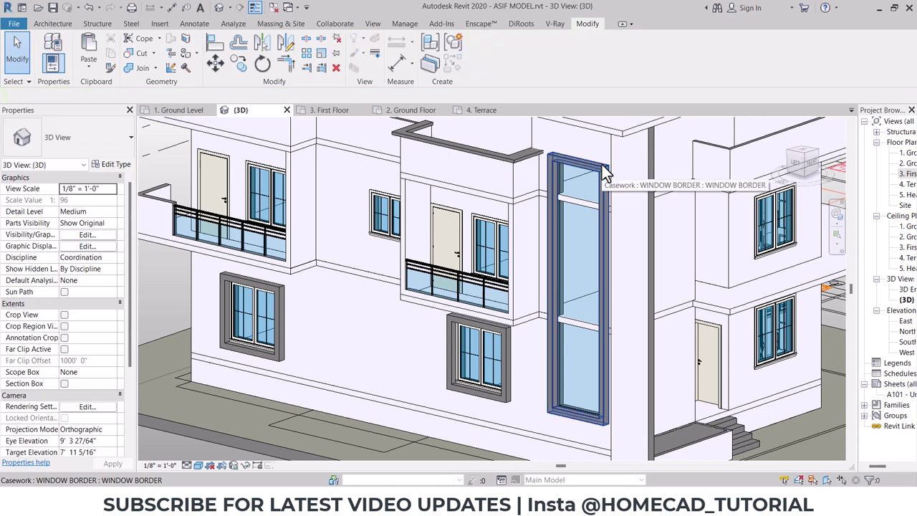